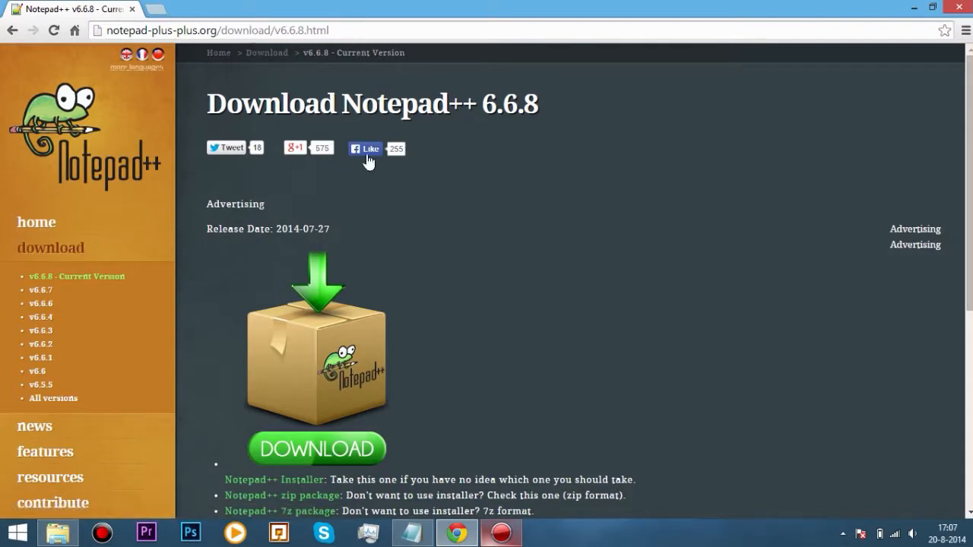
# Look over the package options and release notes on the Notepad++ 6.6.8 download page
pyautogui.scroll(-2, 486, 201)
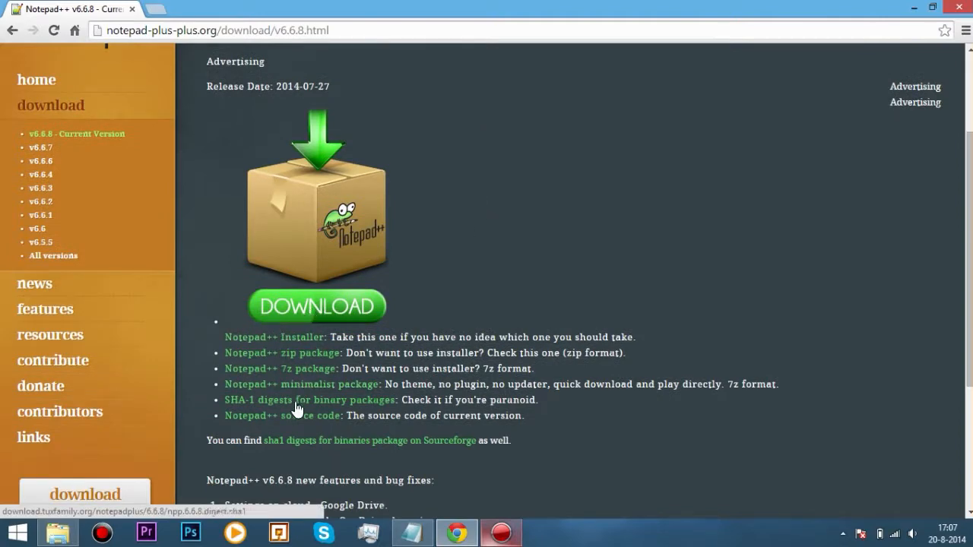
pyautogui.scroll(2, 456, 311)
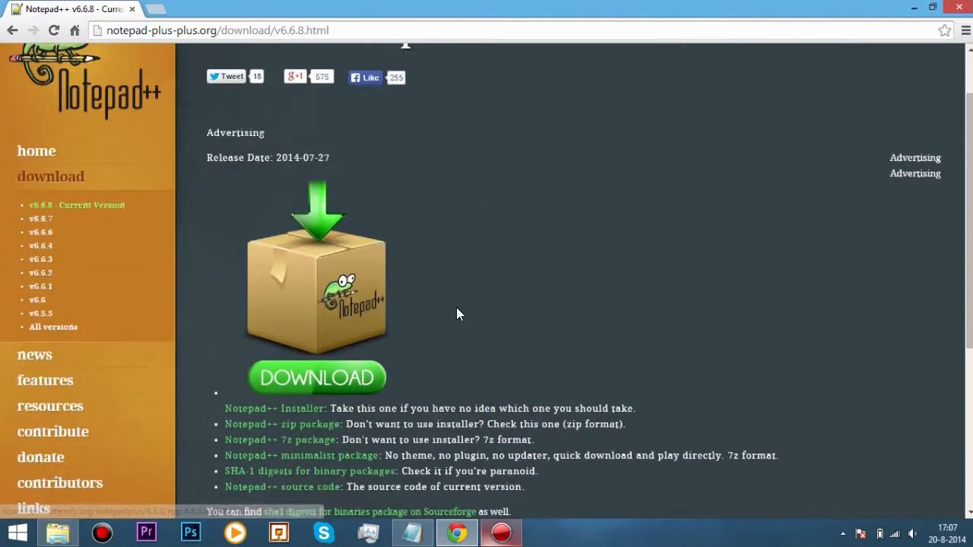
pyautogui.scroll(-2, 456, 311)
pyautogui.scroll(2, 565, 258)
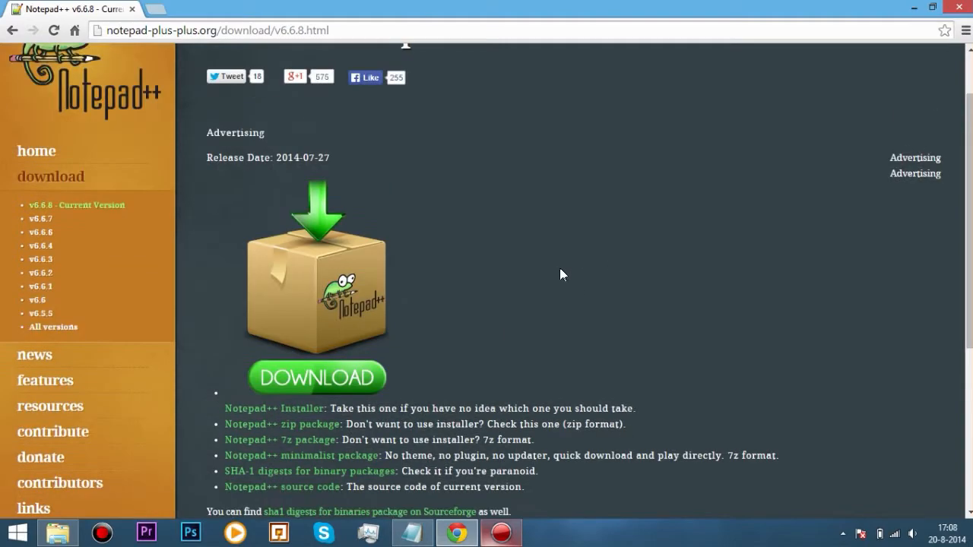
pyautogui.scroll(-1, 684, 261)
pyautogui.scroll(-3, 645, 263)
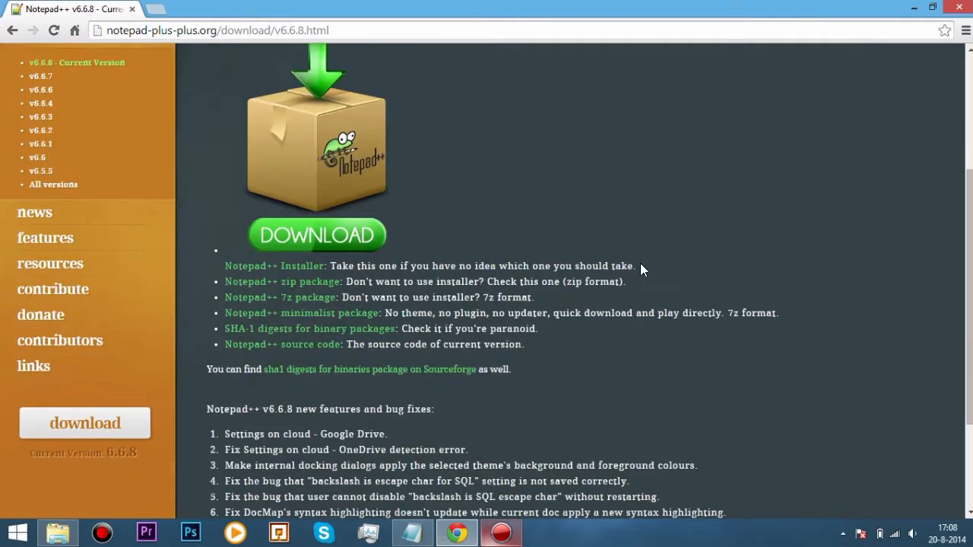
pyautogui.scroll(4, 639, 265)
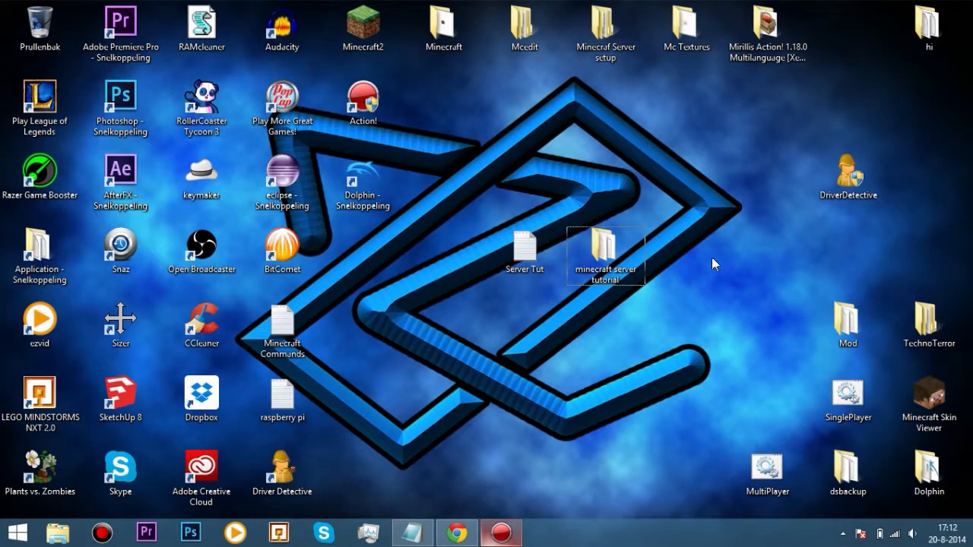
# Open the minecraft server tutorial folder and browse for another default program for the server properties file
pyautogui.doubleClick(620, 236)
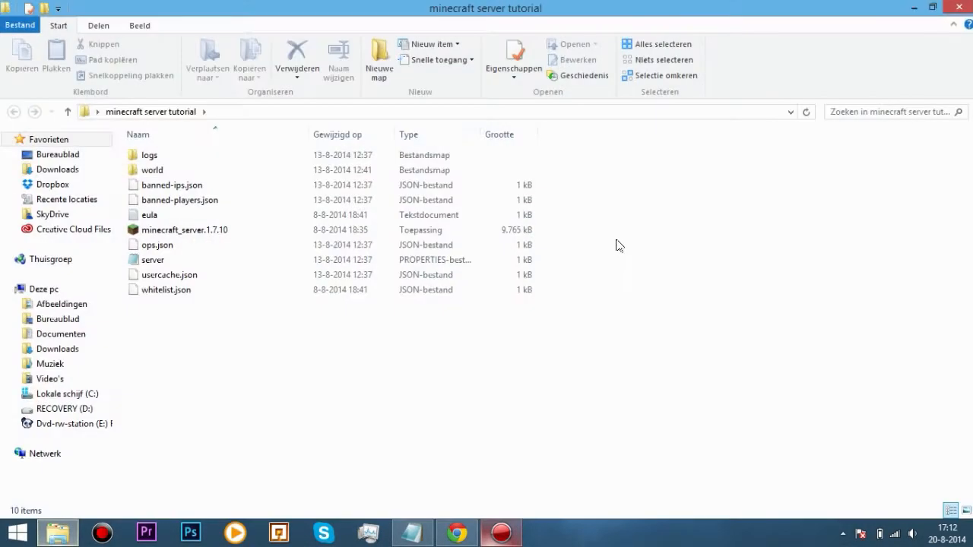
pyautogui.click(151, 261)
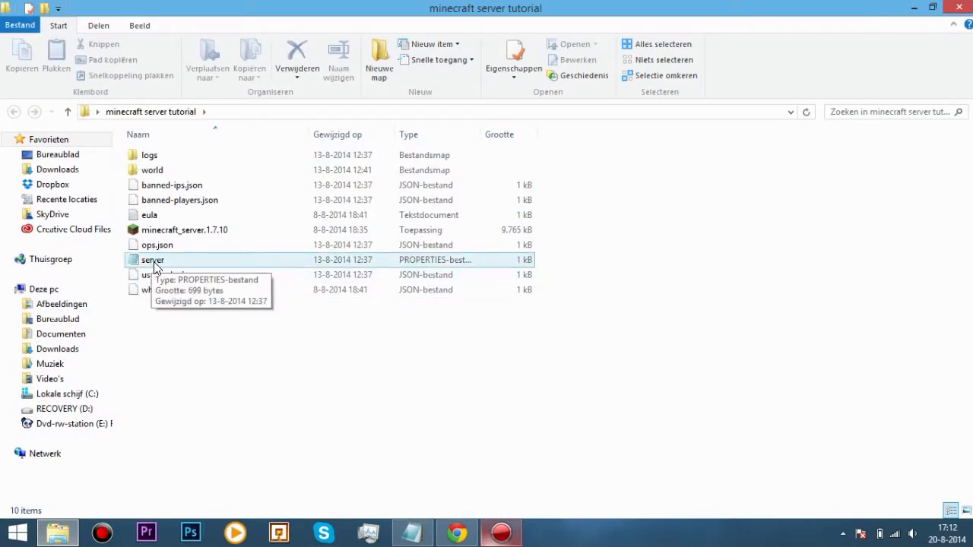
pyautogui.rightClick(153, 266)
pyautogui.moveTo(178, 280)
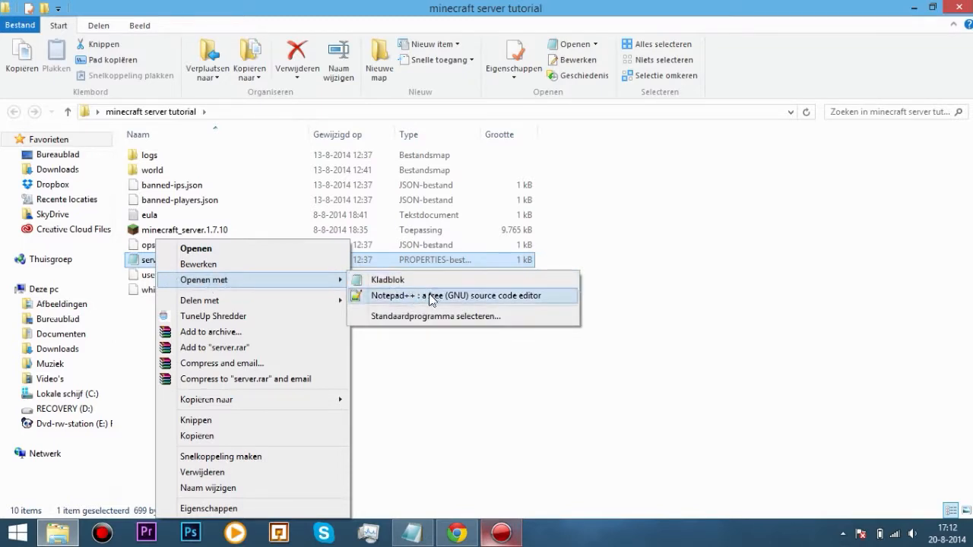
pyautogui.click(423, 313)
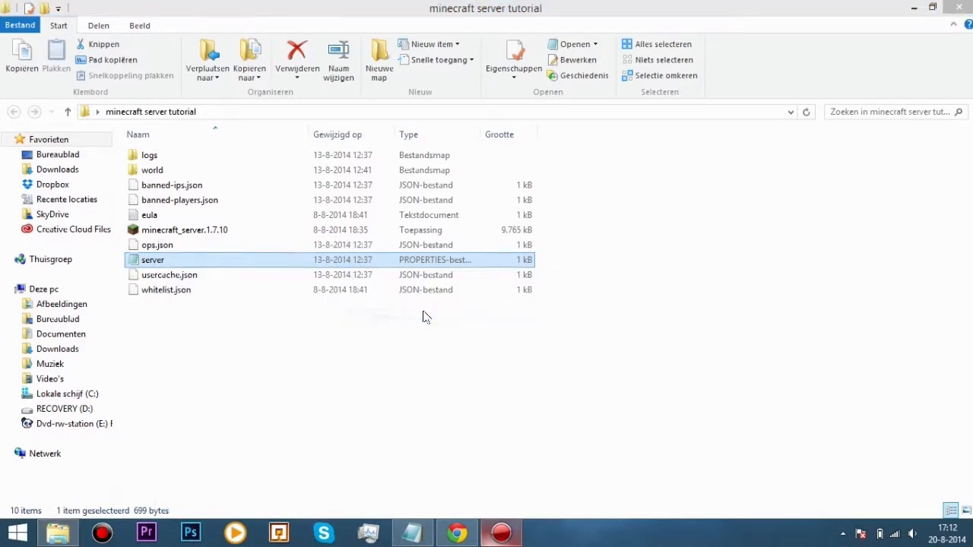
pyautogui.click(401, 328)
pyautogui.scroll(-5, 412, 333)
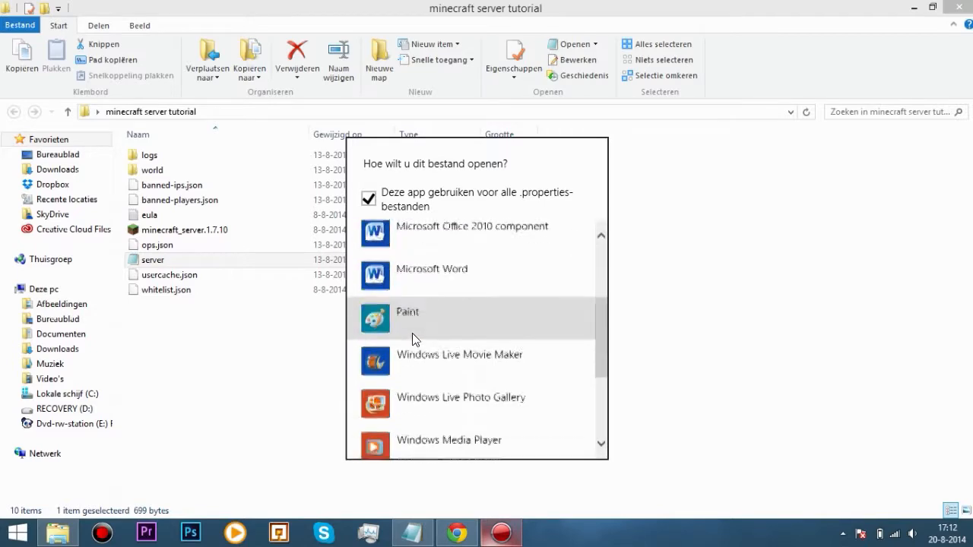
pyautogui.scroll(-1, 412, 373)
pyautogui.click(440, 435)
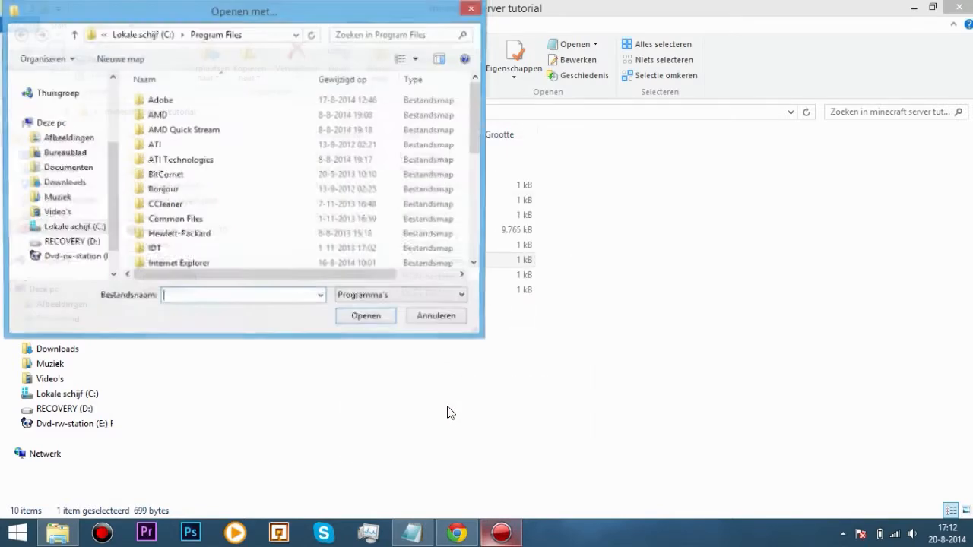
# Choose the notepad++ application in Program Files (x86)\Notepad++ on drive C to open the server properties file
pyautogui.moveTo(292, 12); pyautogui.dragTo(320, 18)
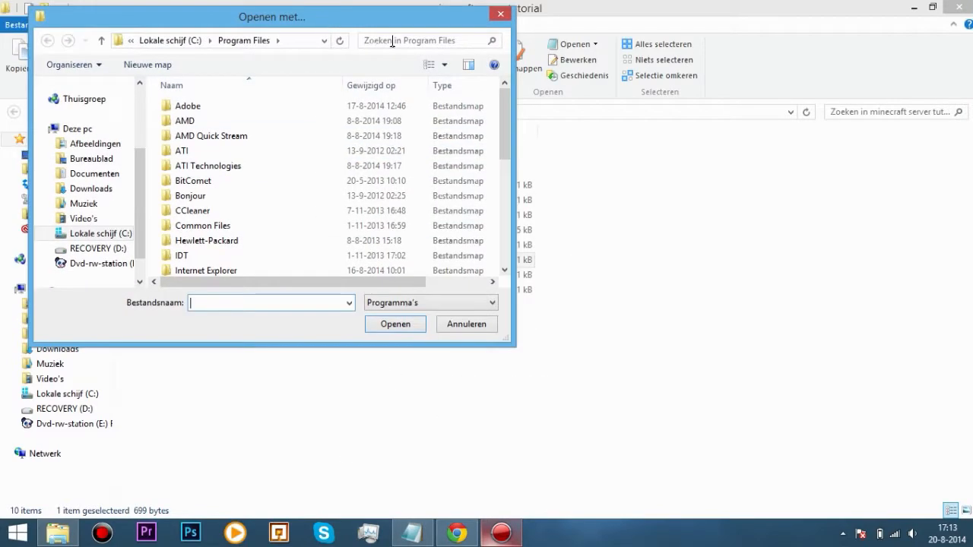
pyautogui.click(394, 40)
pyautogui.click(100, 233)
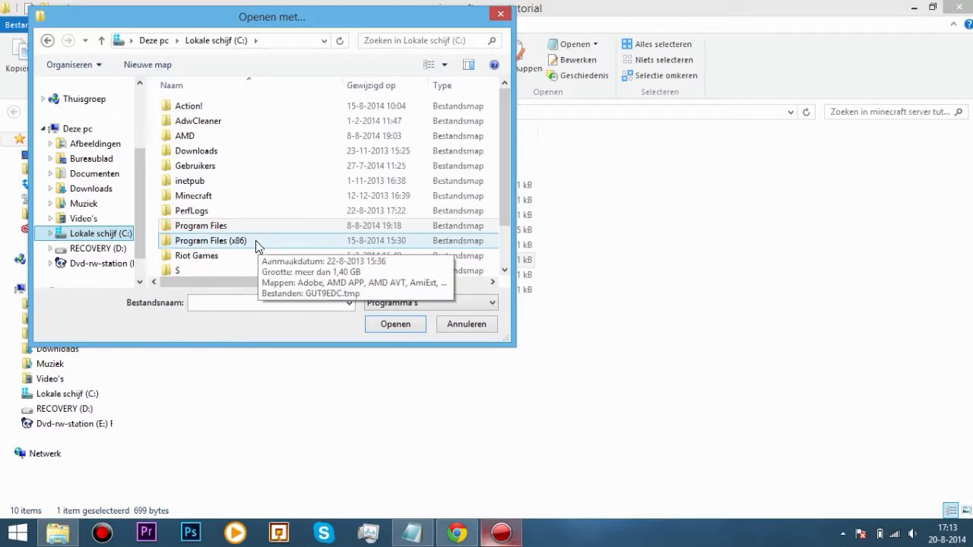
pyautogui.doubleClick(260, 240)
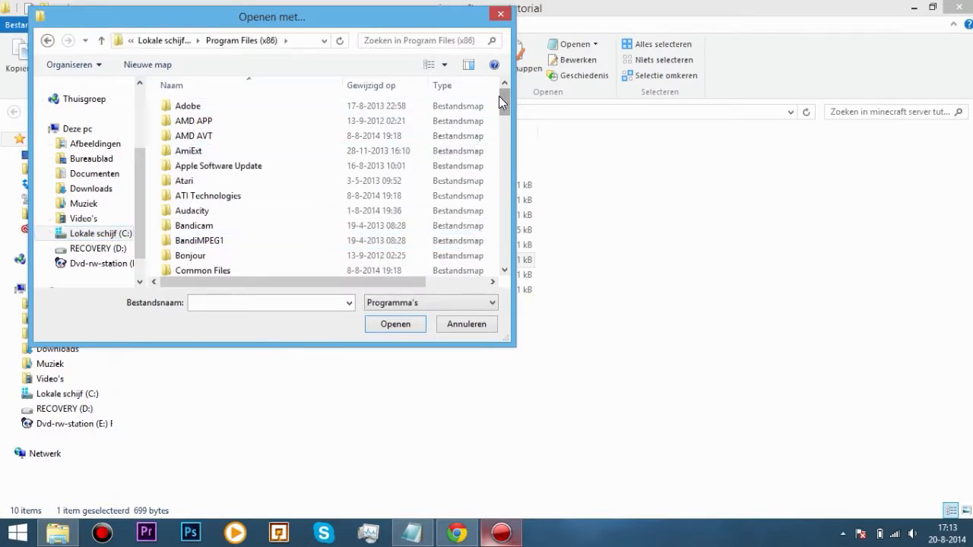
pyautogui.scroll(-7, 493, 154)
pyautogui.moveTo(491, 150); pyautogui.dragTo(491, 182)
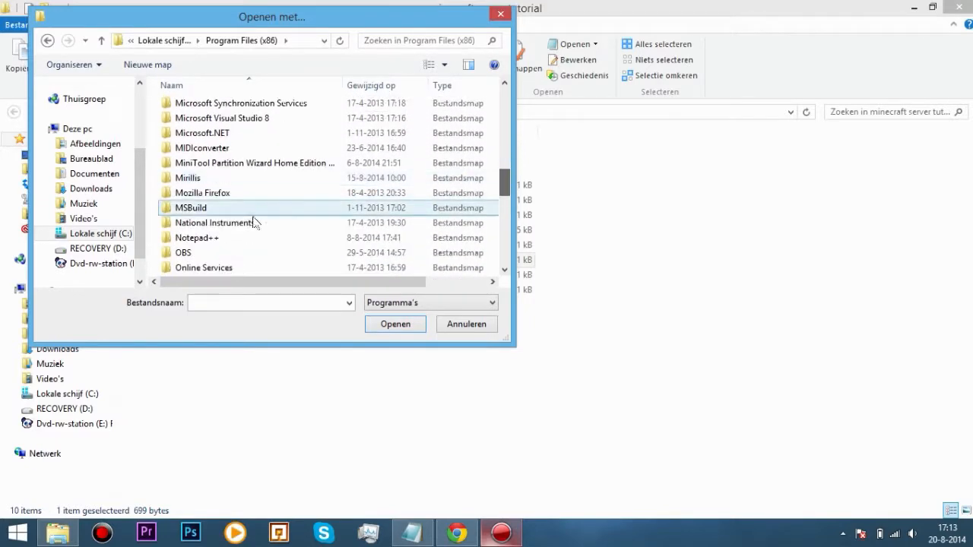
pyautogui.doubleClick(220, 239)
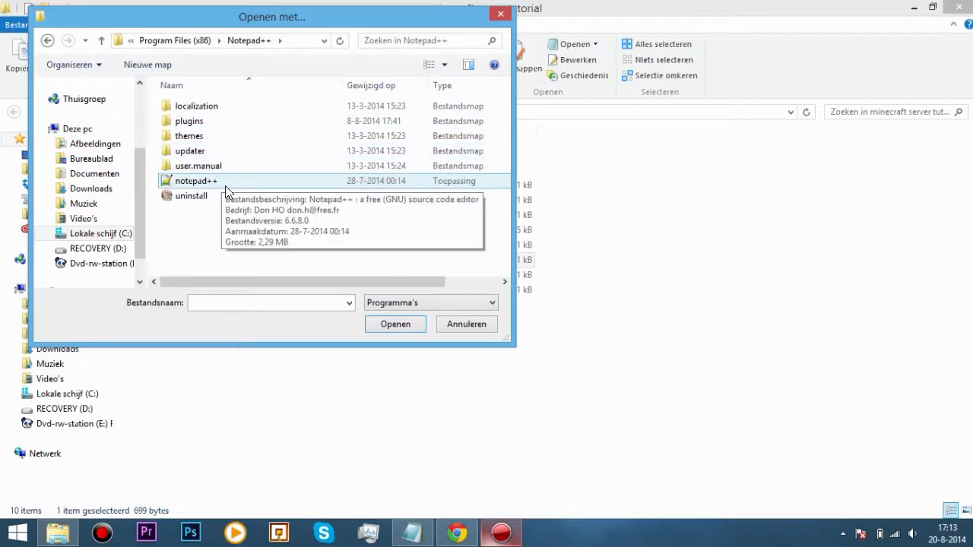
pyautogui.doubleClick(246, 189)
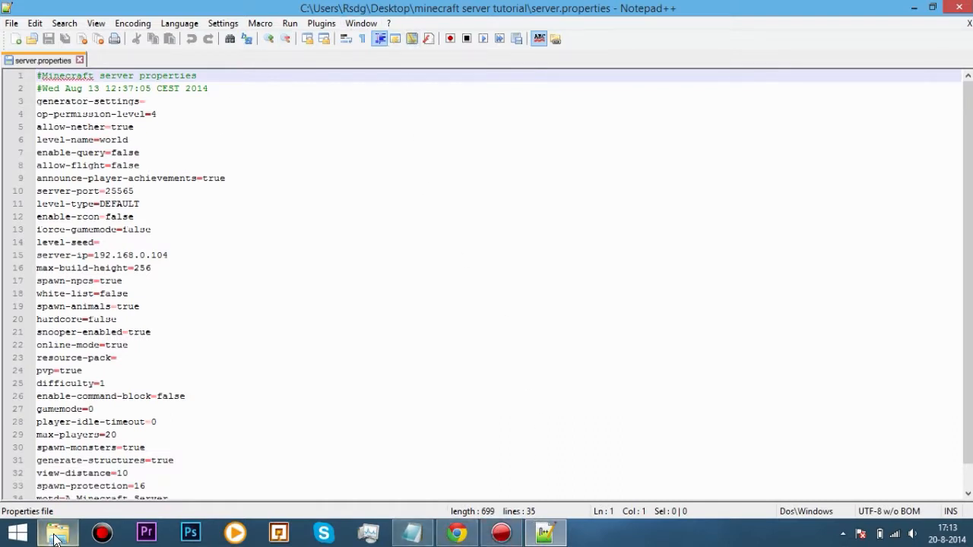
# Check the server file in its folder and review the server.properties entries, including generator-settings and op-permission-level
pyautogui.click(418, 536)
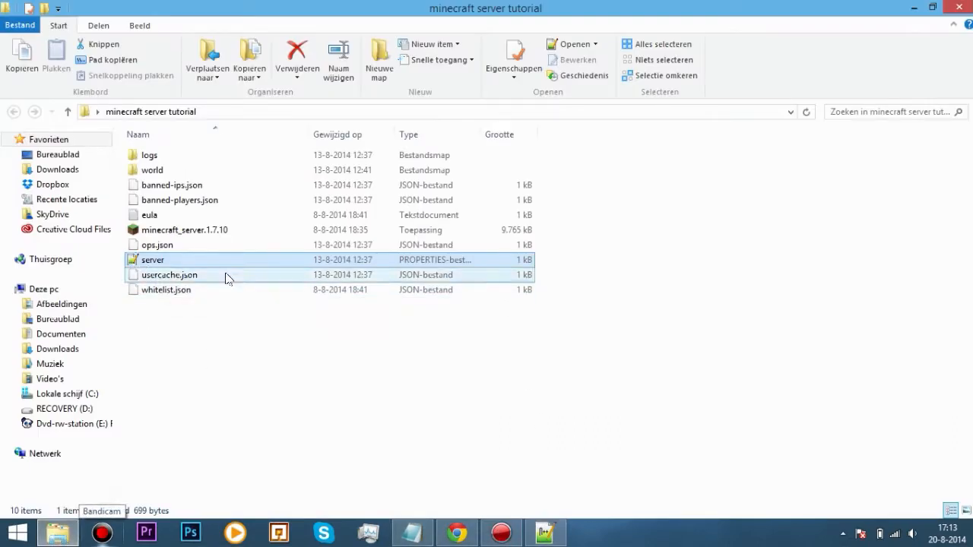
pyautogui.click(556, 536)
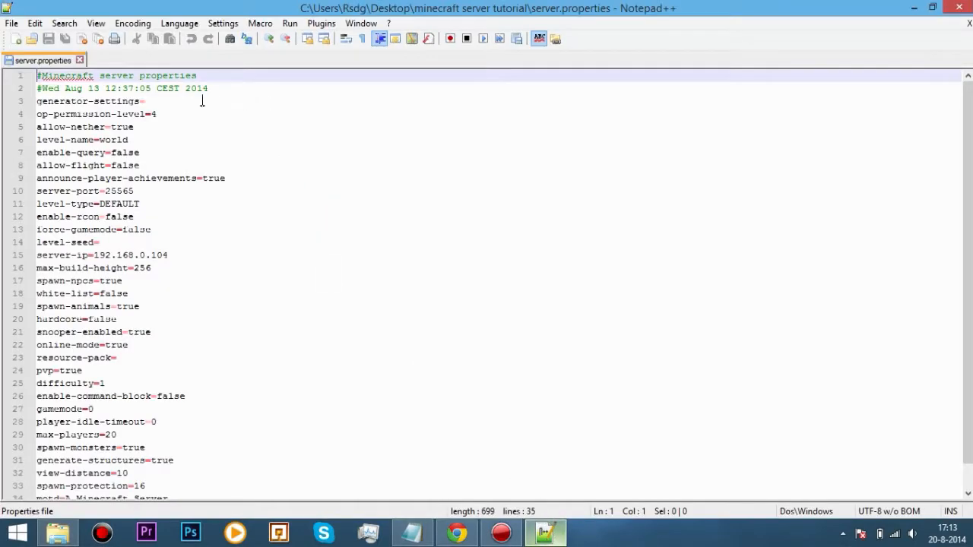
pyautogui.scroll(-1, 190, 105)
pyautogui.scroll(1, 205, 122)
pyautogui.scroll(-1, 151, 116)
pyautogui.scroll(1, 148, 440)
pyautogui.scroll(-1, 95, 395)
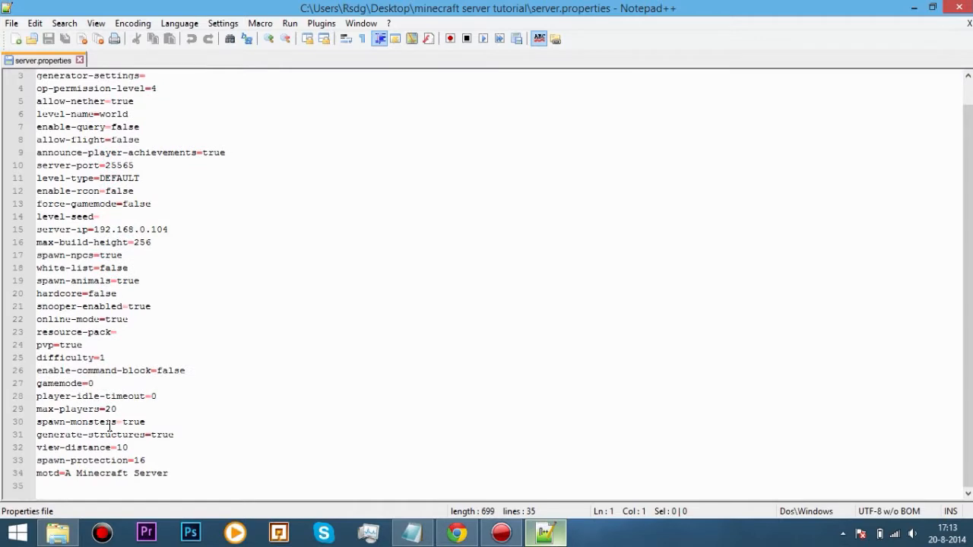
pyautogui.scroll(1, 131, 422)
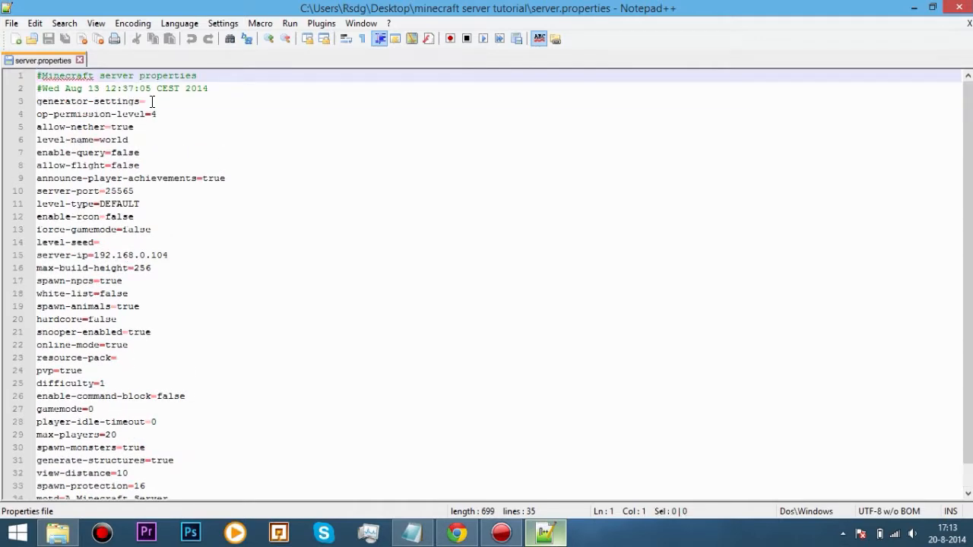
pyautogui.click(152, 103)
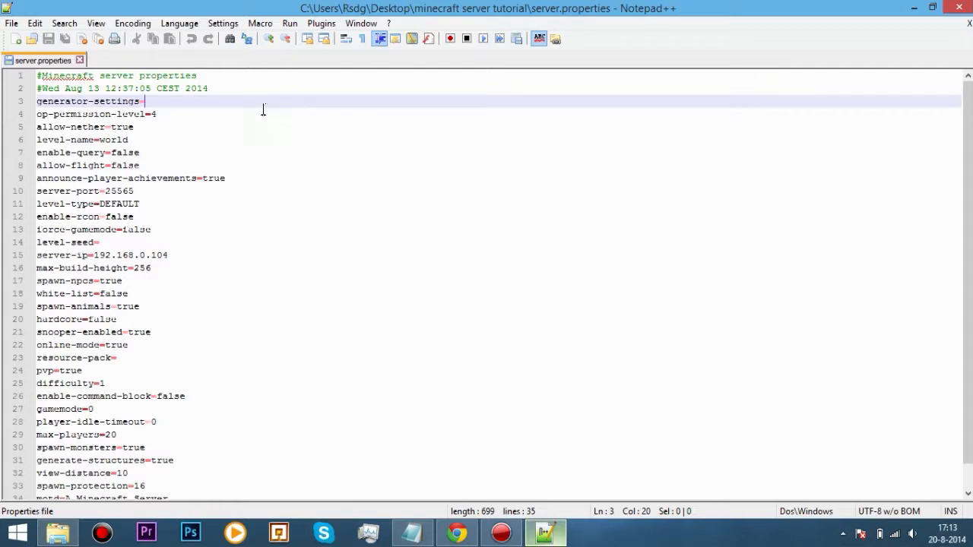
pyautogui.click(161, 113)
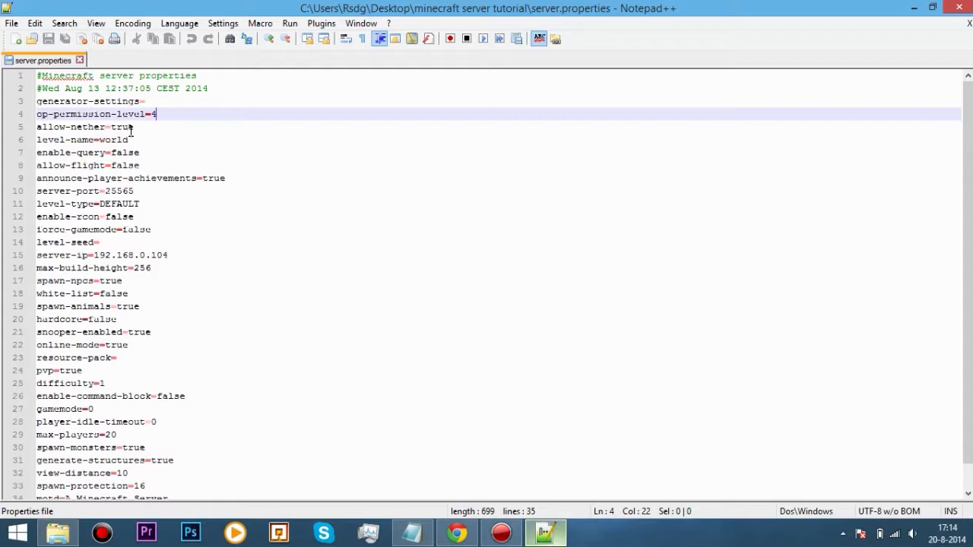
# Set the allow-nether property to false
pyautogui.click(139, 127)
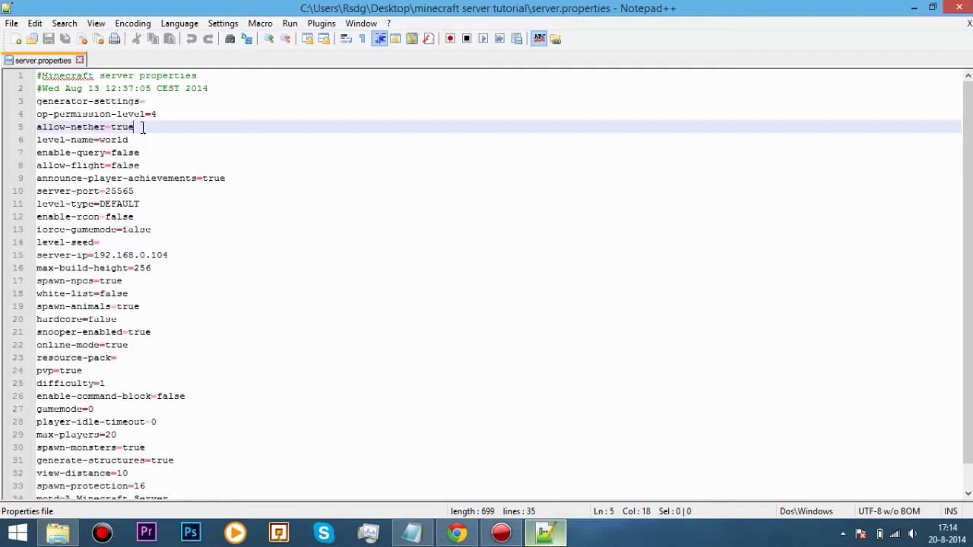
pyautogui.press('BackSpace')
pyautogui.press('BackSpace')
pyautogui.press('BackSpace')
pyautogui.press('BackSpace')
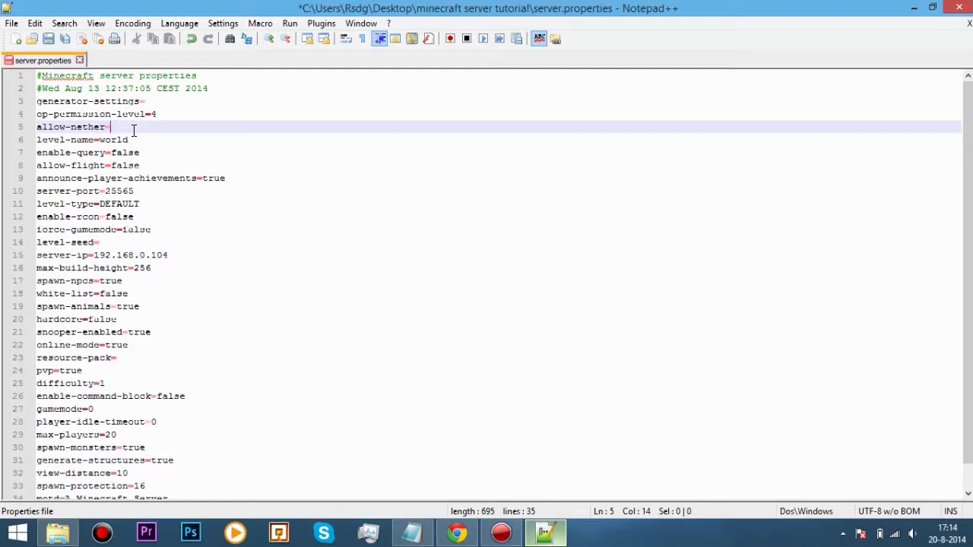
pyautogui.write('false')
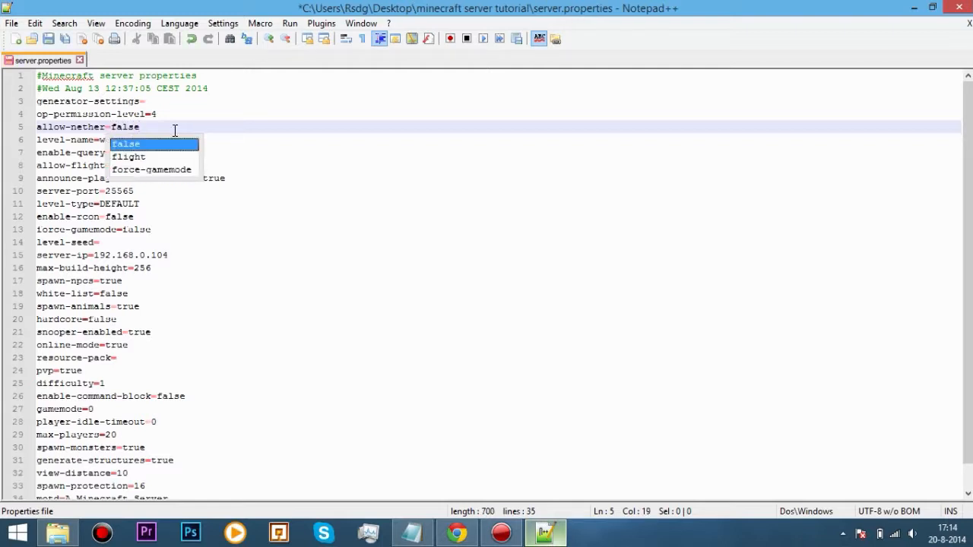
# Restore the allow-nether property to true and dismiss the autocomplete suggestions
pyautogui.click(174, 131)
pyautogui.press('BackSpace')
pyautogui.press('BackSpace')
pyautogui.press('BackSpace')
pyautogui.press('BackSpace')
pyautogui.press('BackSpace')
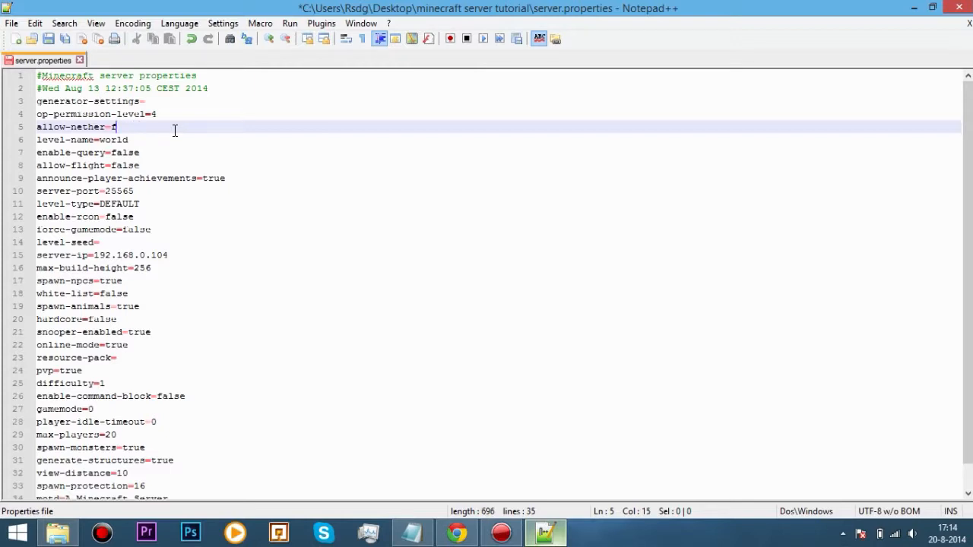
pyautogui.write('true')
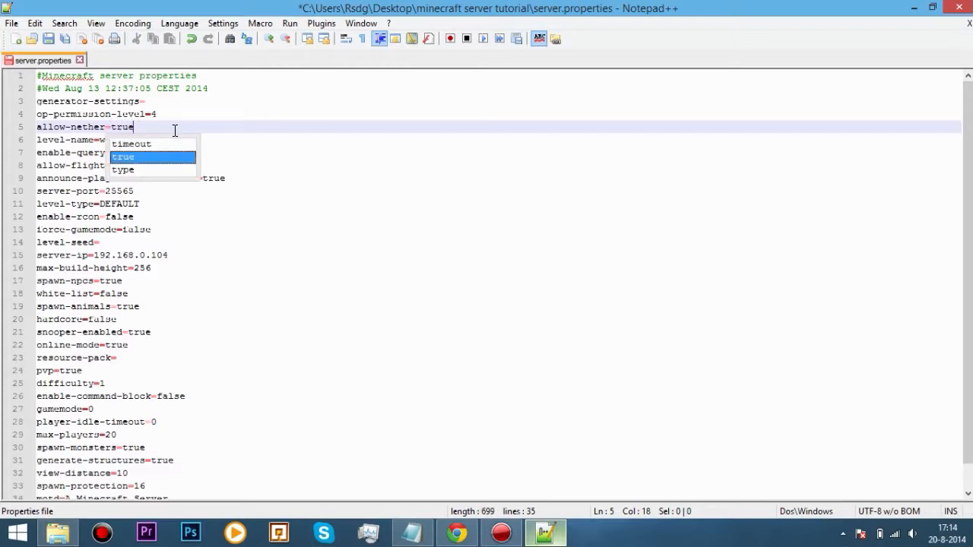
pyautogui.click(135, 146)
pyautogui.click(137, 169)
pyautogui.press('Escape')
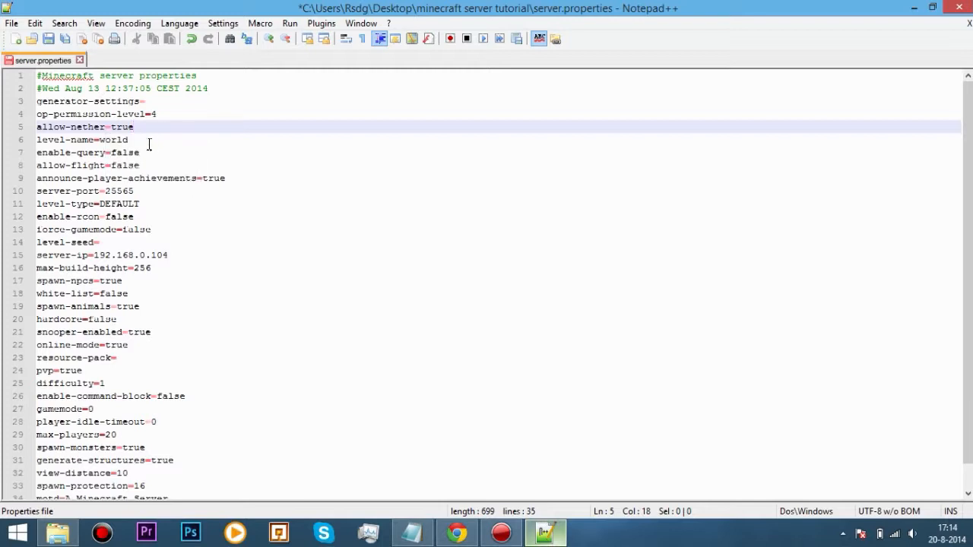
# Go past the level-name and enable-query entries and set the allow-flight property to true
pyautogui.click(139, 142)
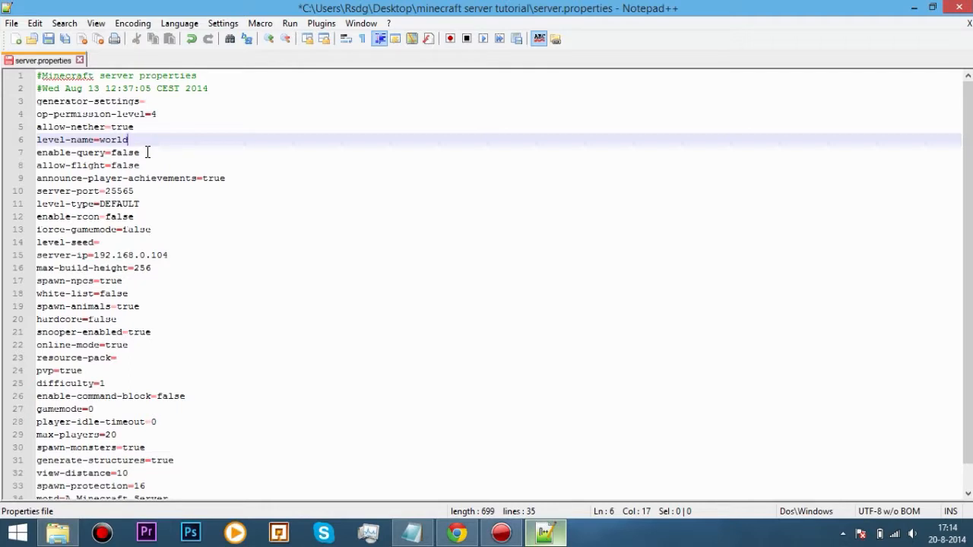
pyautogui.click(147, 152)
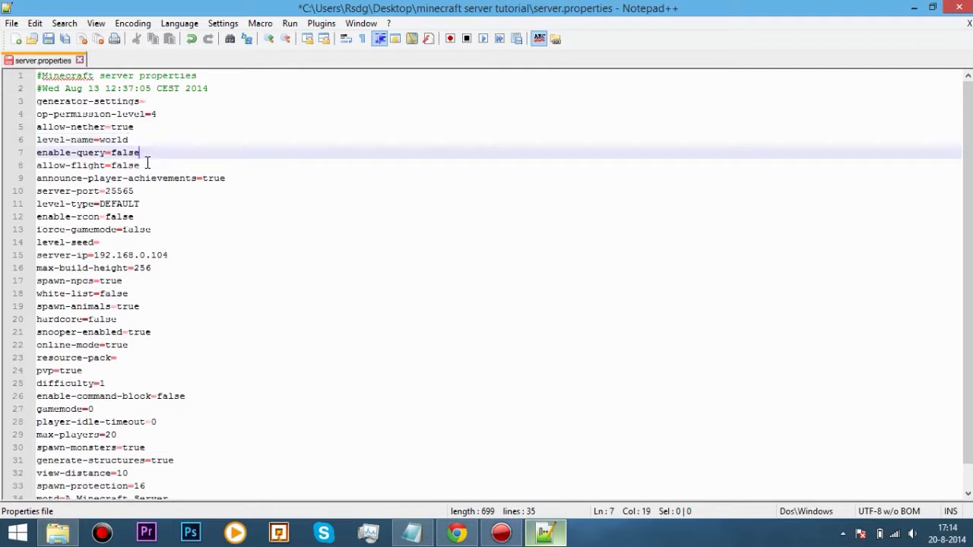
pyautogui.click(146, 165)
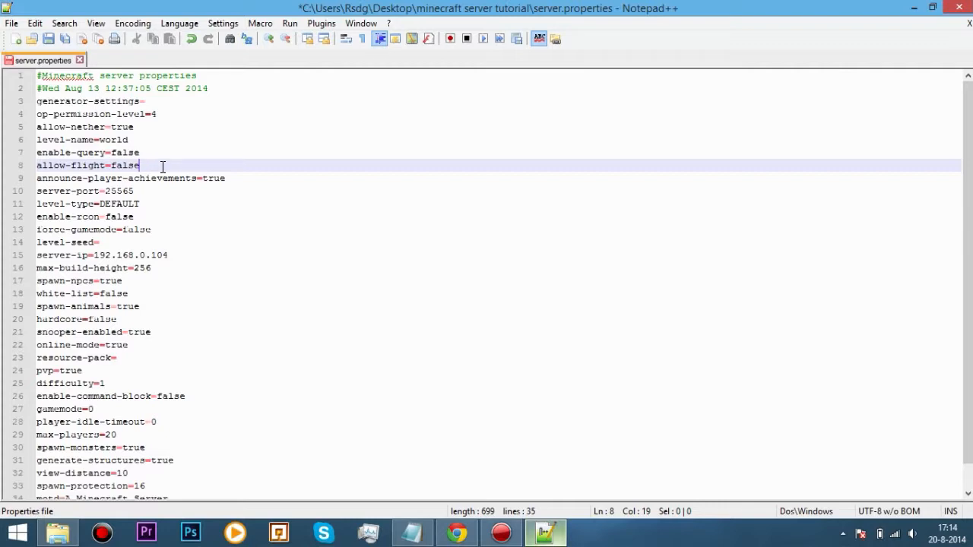
pyautogui.press('BackSpace')
pyautogui.press('BackSpace')
pyautogui.write('true')
pyautogui.press('Escape')
# Examine the announce-player-achievements, server-port and level-type properties
pyautogui.click(231, 177)
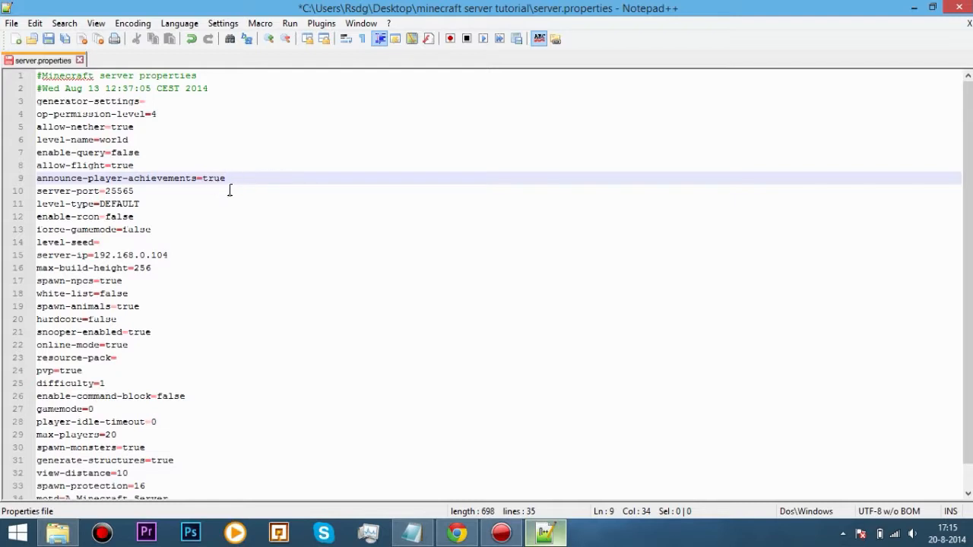
pyautogui.click(143, 190)
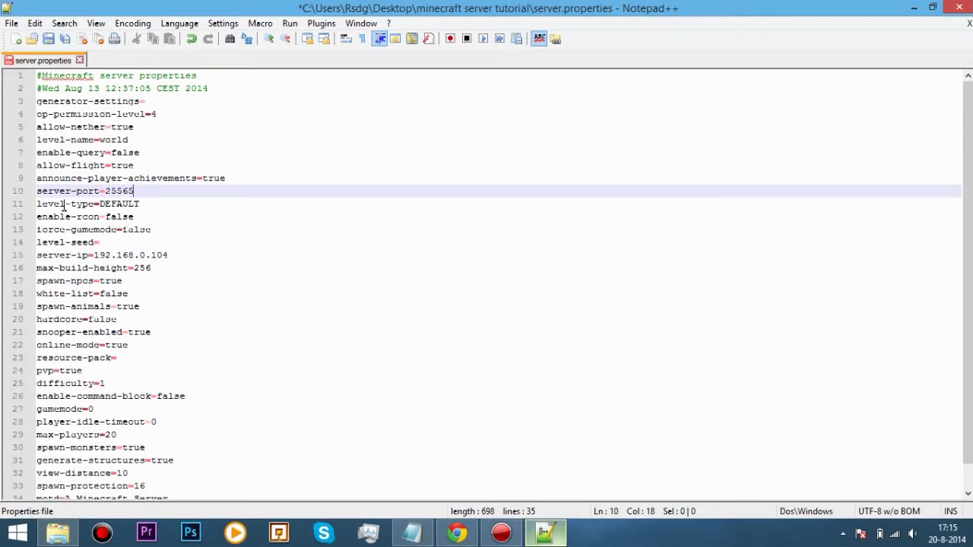
pyautogui.click(148, 205)
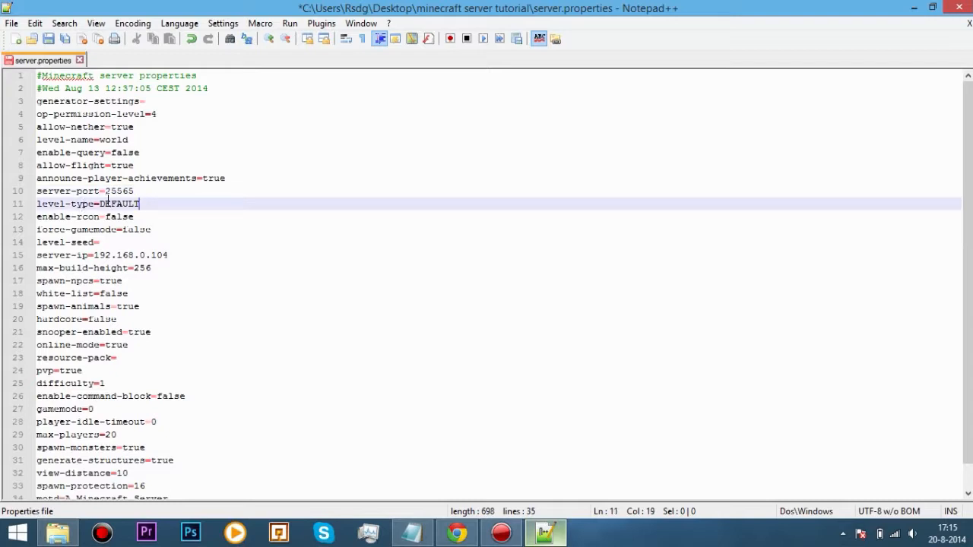
# Examine the server-port, level-type, generator-settings, enable-rcon, force-gamemode, level-seed, server-ip and max-build-height properties
pyautogui.click(137, 191)
pyautogui.click(141, 204)
pyautogui.click(146, 101)
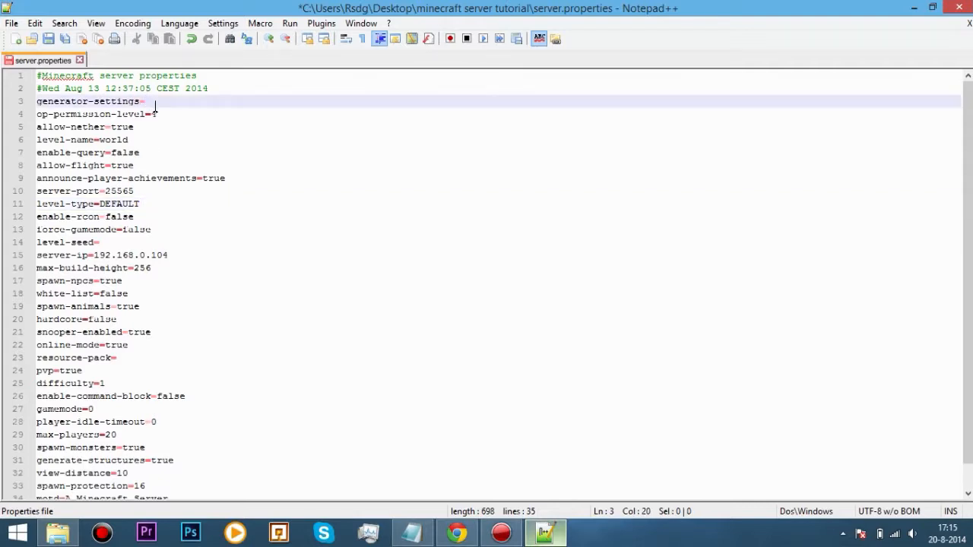
pyautogui.click(147, 204)
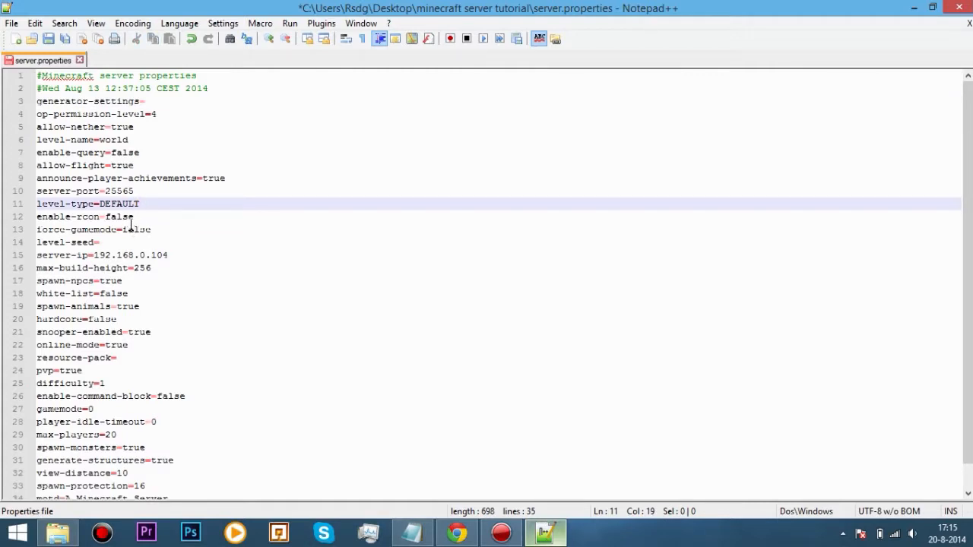
pyautogui.click(136, 217)
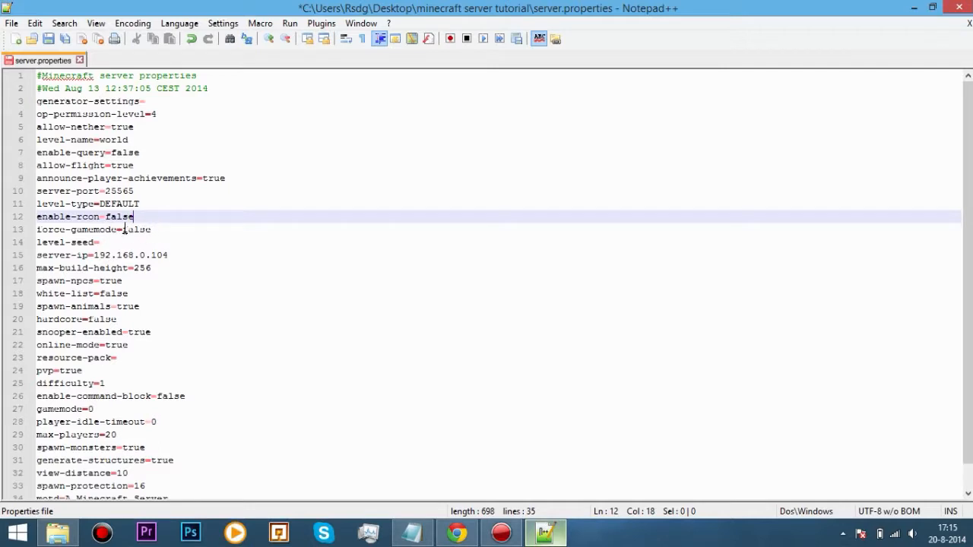
pyautogui.click(157, 231)
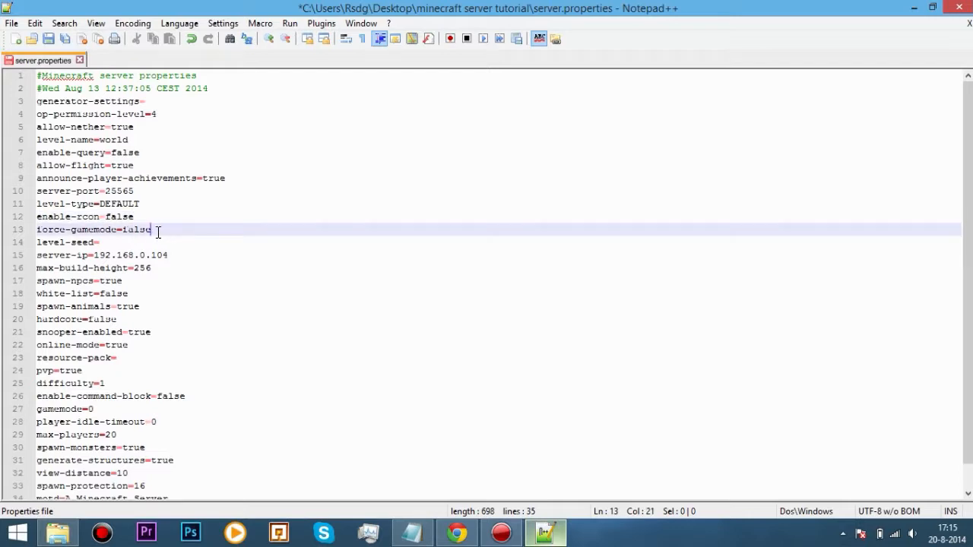
pyautogui.scroll(-1, 159, 232)
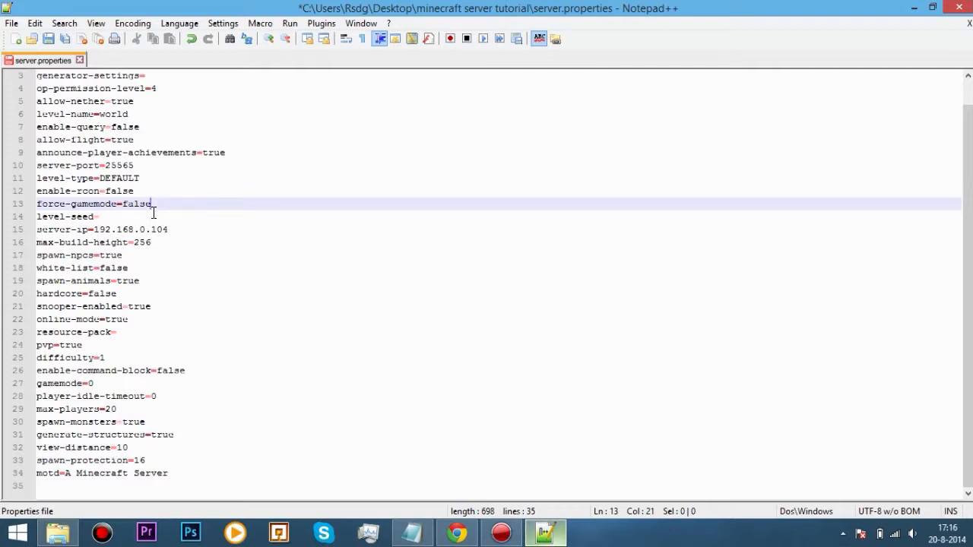
pyautogui.click(107, 218)
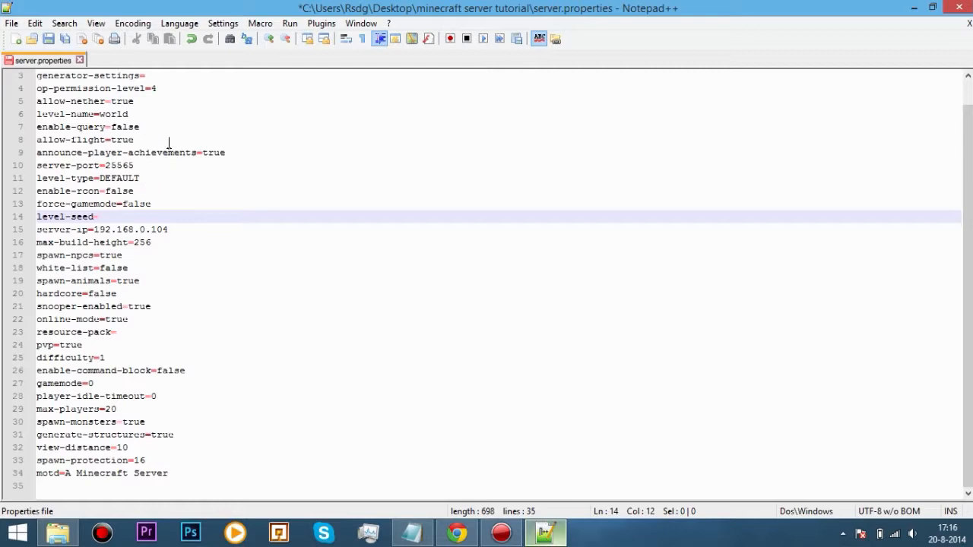
pyautogui.click(173, 230)
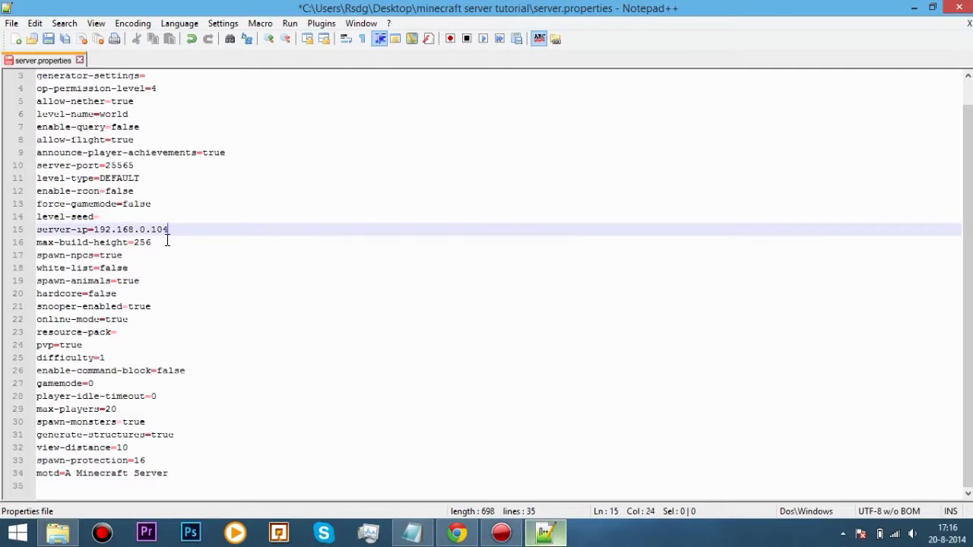
pyautogui.click(168, 242)
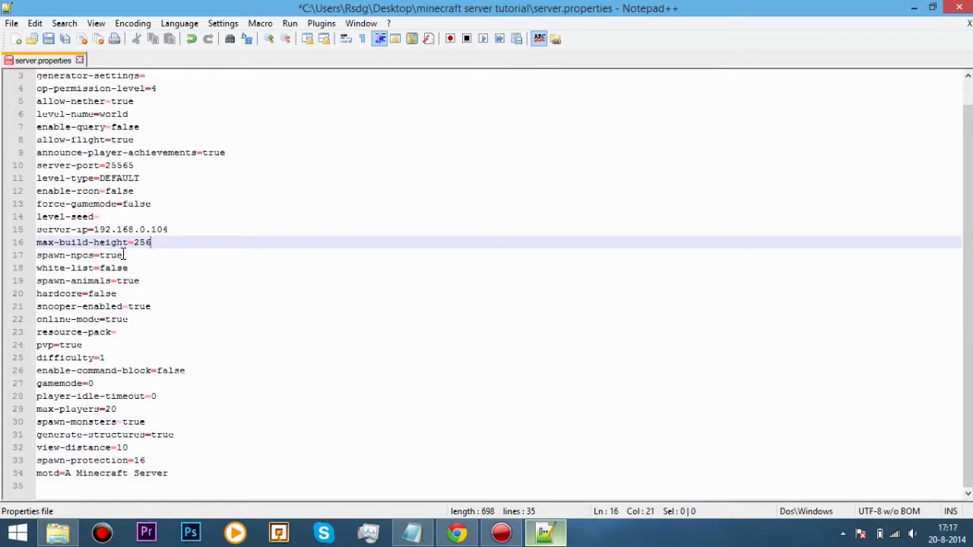
# Set the spawn-npcs property to false and dismiss the autocomplete suggestions
pyautogui.click(124, 255)
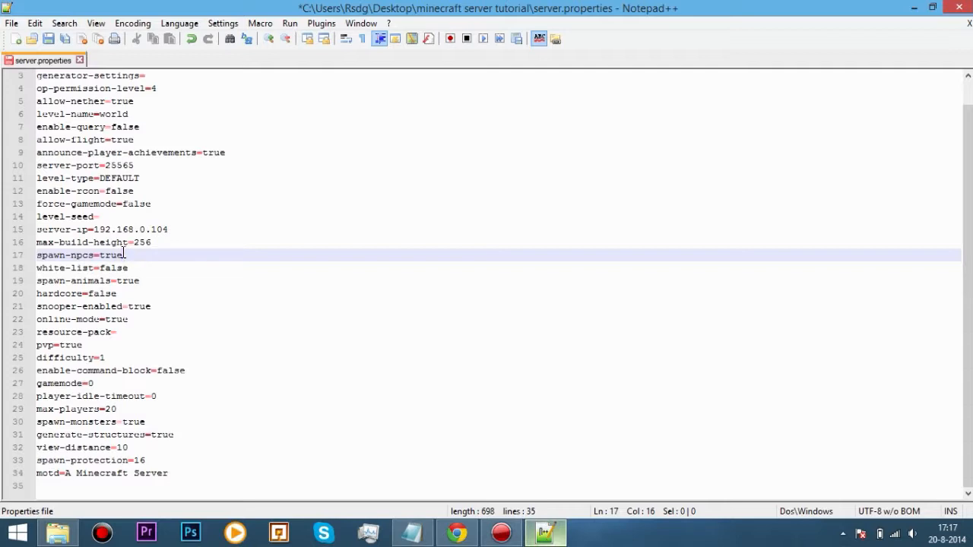
pyautogui.press('BackSpace')
pyautogui.press('BackSpace')
pyautogui.press('BackSpace')
pyautogui.press('BackSpace')
pyautogui.write('f')
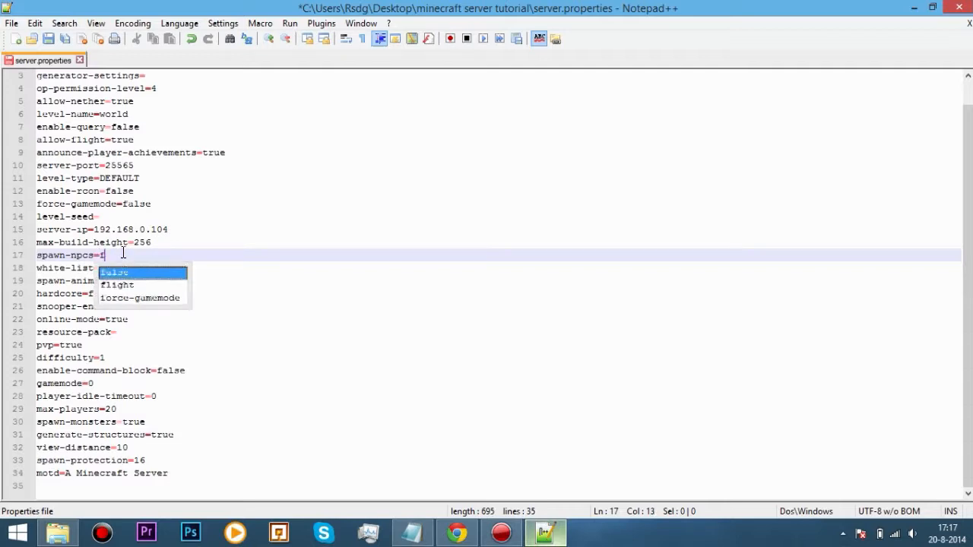
pyautogui.press('Return')
pyautogui.press('BackSpace')
pyautogui.press('BackSpace')
pyautogui.press('BackSpace')
pyautogui.press('BackSpace')
pyautogui.write('alse')
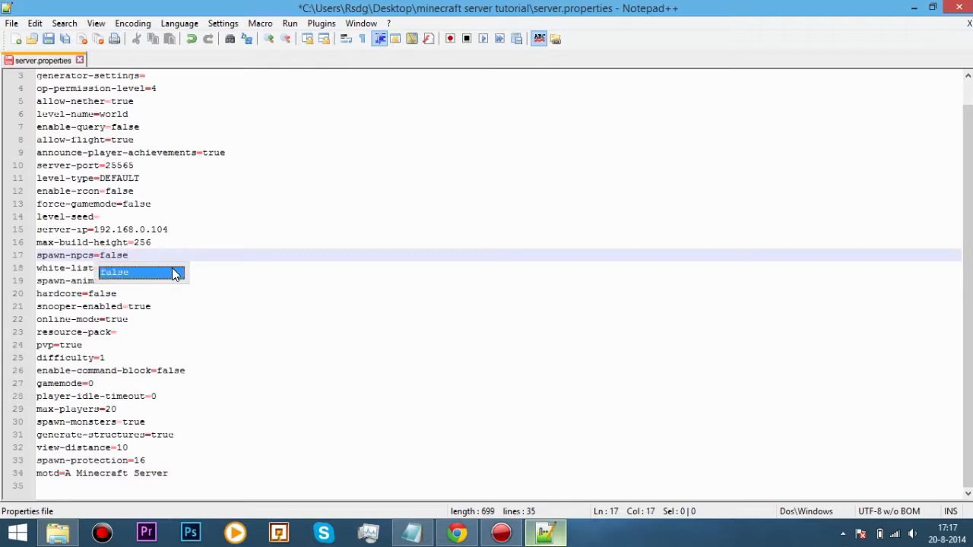
pyautogui.press('Escape')
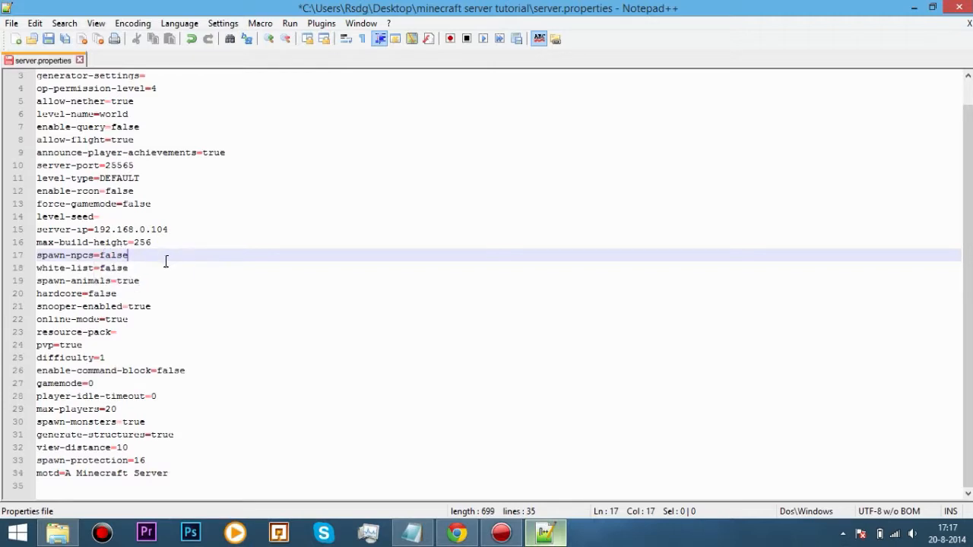
# Go past the white-list entry and set the spawn-animals property to false
pyautogui.click(142, 267)
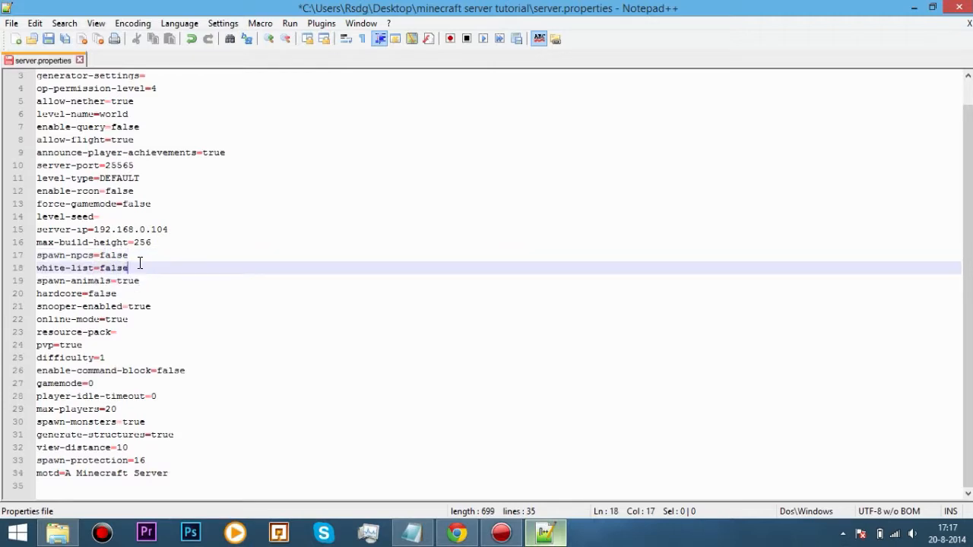
pyautogui.click(149, 281)
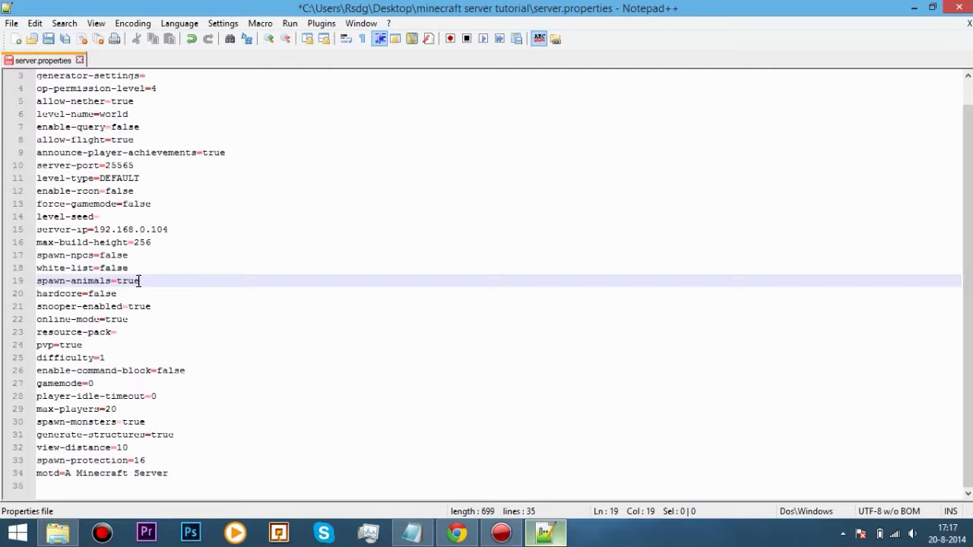
pyautogui.press('BackSpace')
pyautogui.press('BackSpace')
pyautogui.press('BackSpace')
pyautogui.press('BackSpace')
pyautogui.write('false')
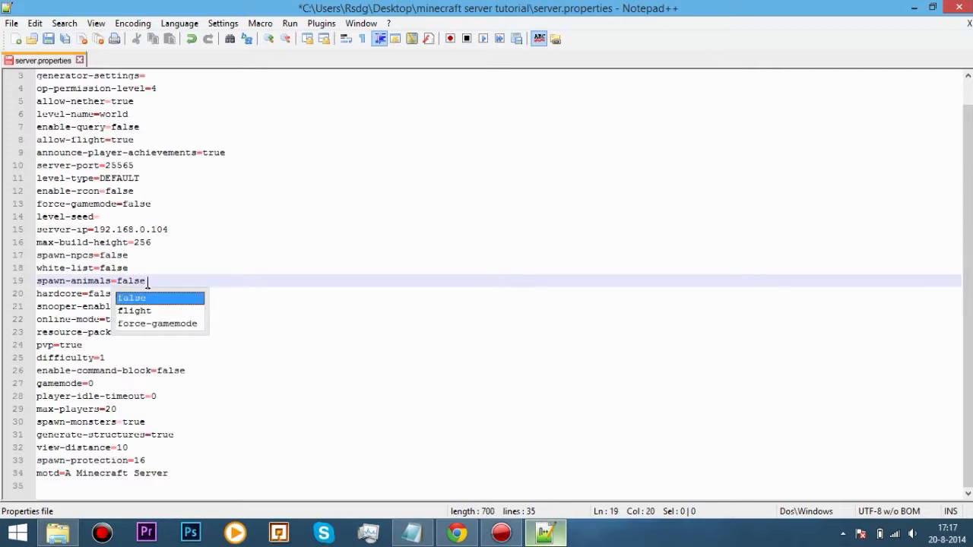
pyautogui.click(148, 282)
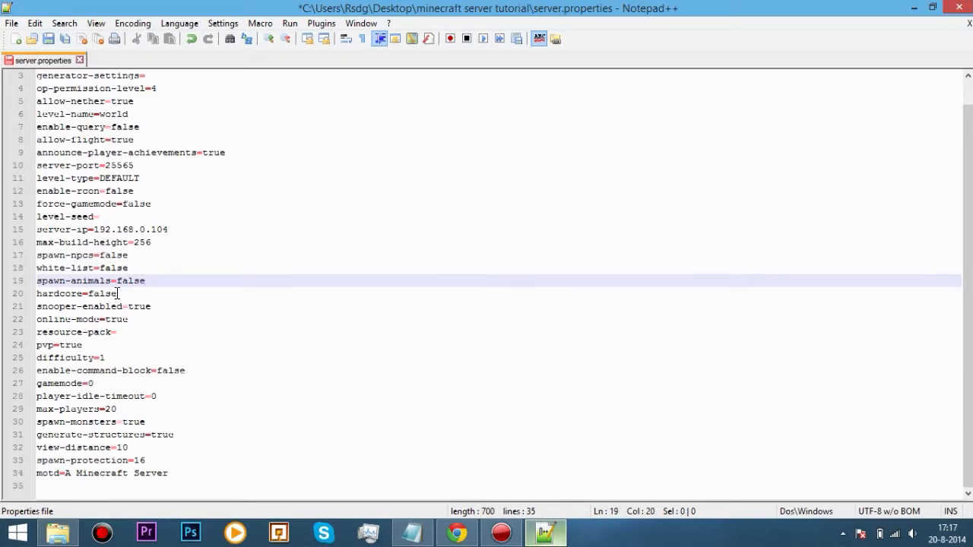
# Examine the hardcore and snooper-enabled properties
pyautogui.click(117, 295)
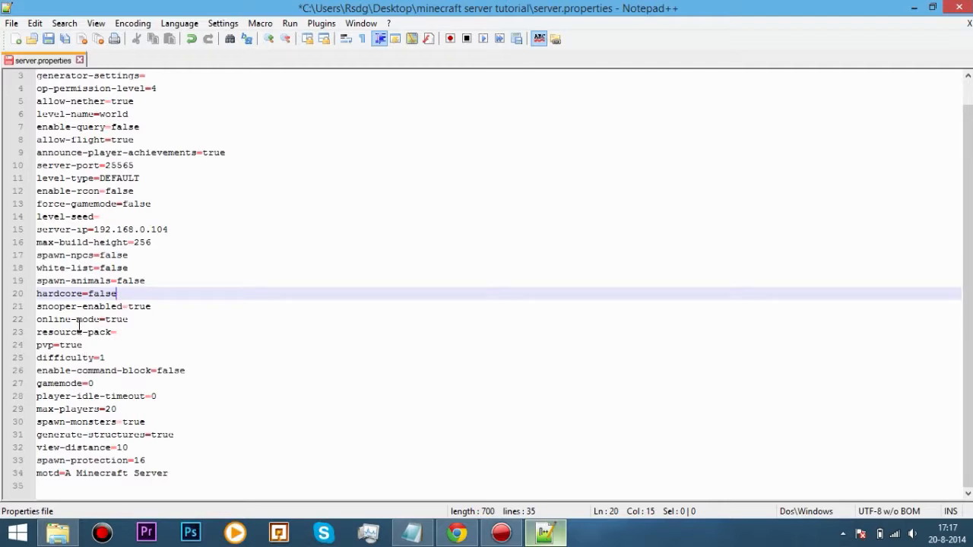
pyautogui.doubleClick(127, 294)
pyautogui.click(126, 294)
pyautogui.click(88, 307)
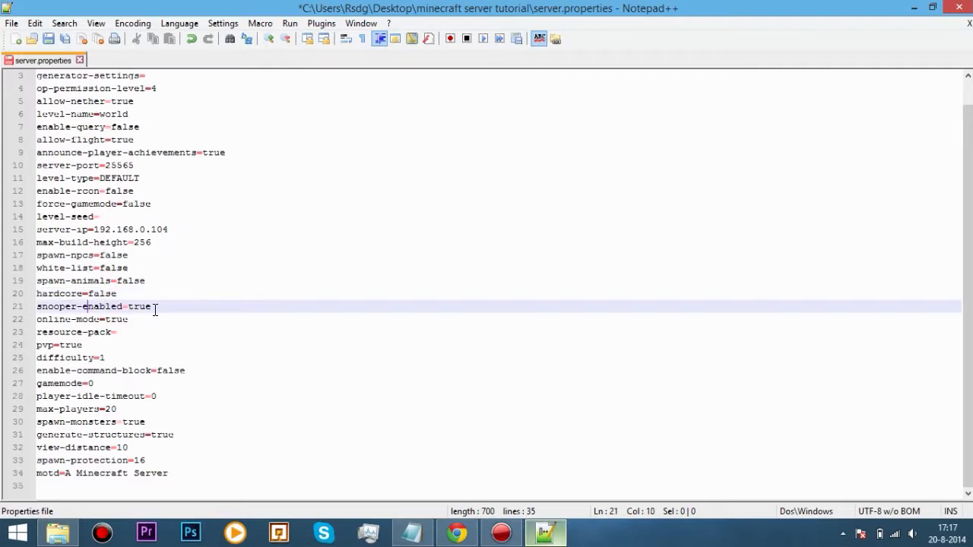
pyautogui.click(155, 310)
# Set the online-mode property to false, then clear the value and enter false again
pyautogui.click(140, 319)
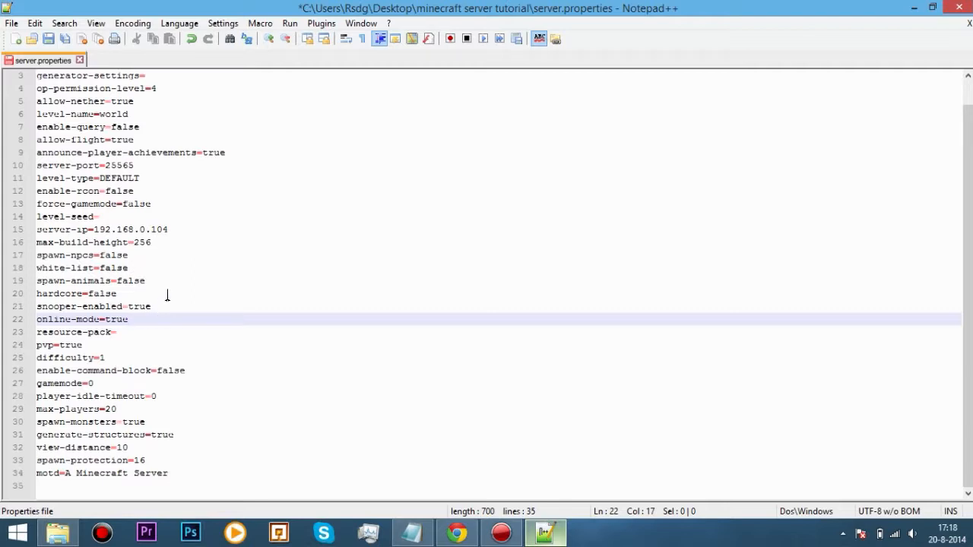
pyautogui.press('BackSpace')
pyautogui.press('BackSpace')
pyautogui.press('BackSpace')
pyautogui.press('BackSpace')
pyautogui.write('false')
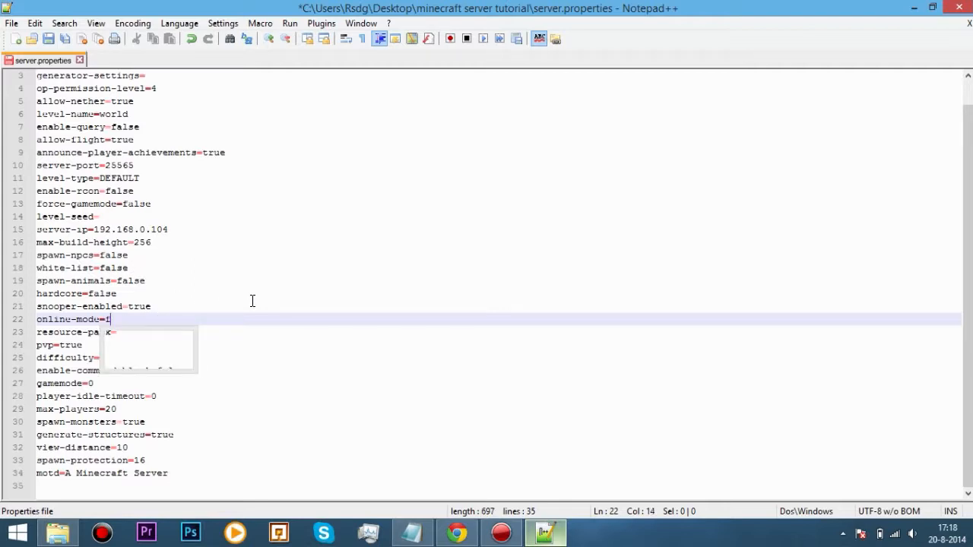
pyautogui.click(236, 324)
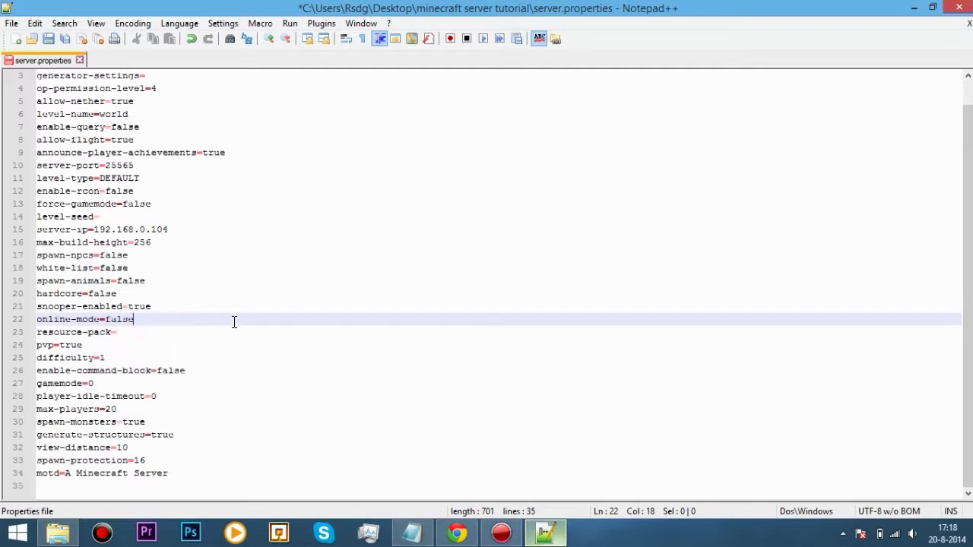
pyautogui.press('BackSpace')
pyautogui.press('BackSpace')
pyautogui.press('BackSpace')
pyautogui.press('BackSpace')
pyautogui.press('BackSpace')
pyautogui.write('false')
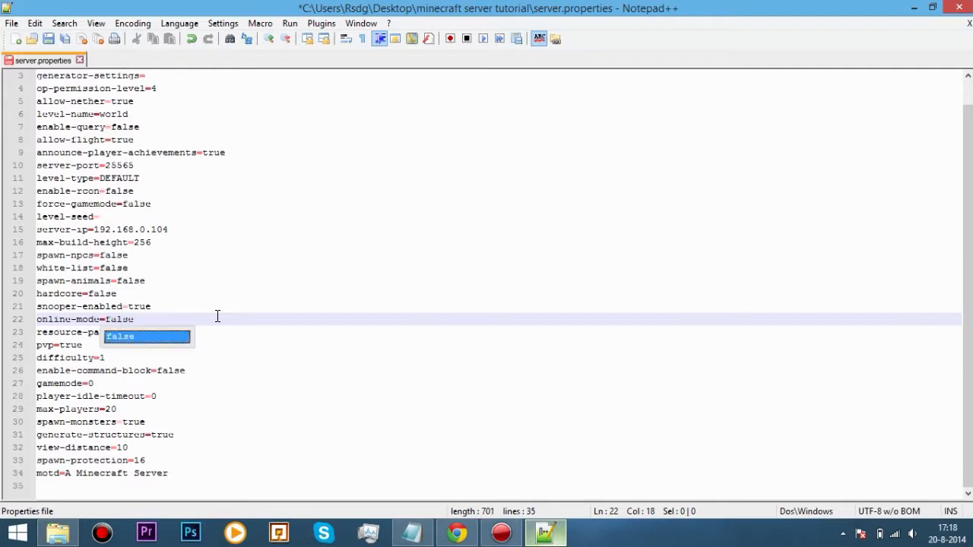
# Restore the online-mode property to true and dismiss the autocomplete suggestions
pyautogui.press('BackSpace')
pyautogui.press('BackSpace')
pyautogui.press('BackSpace')
pyautogui.press('BackSpace')
pyautogui.press('BackSpace')
pyautogui.write('tru')
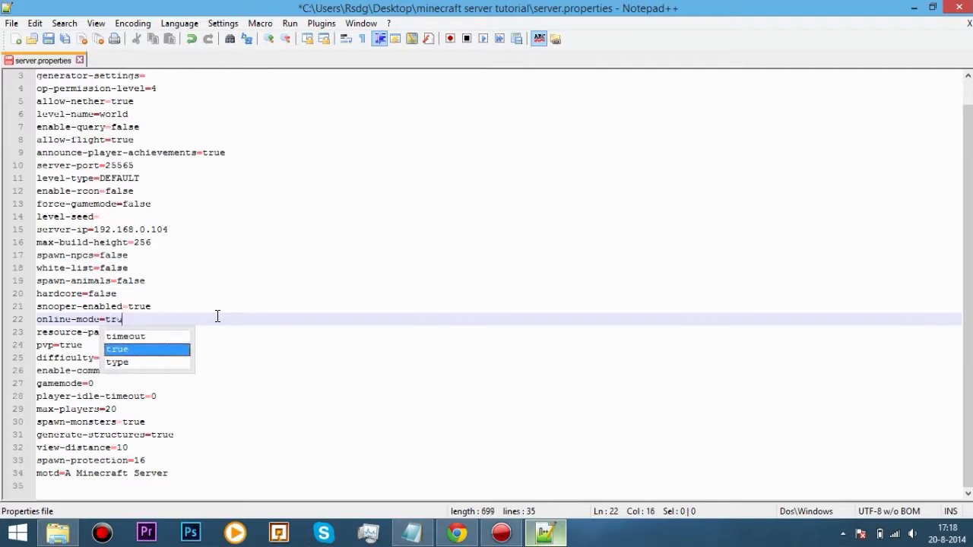
pyautogui.write('e')
pyautogui.press('Escape')
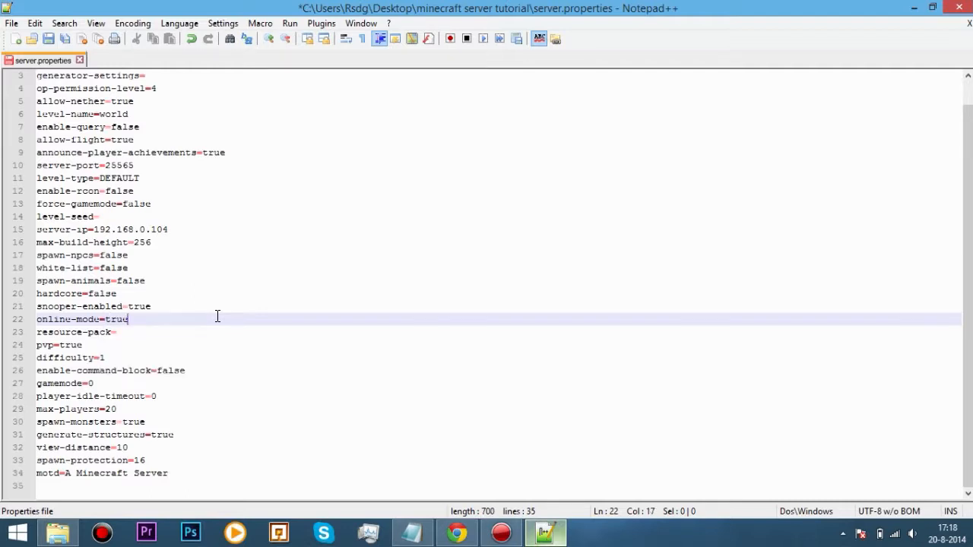
# Go past the resource-pack entry and set the pvp property to false
pyautogui.click(141, 330)
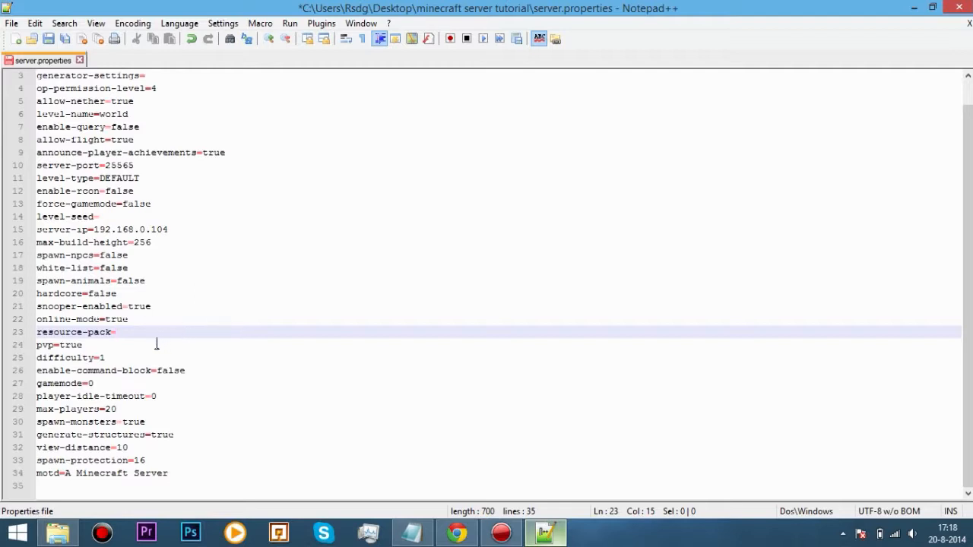
pyautogui.click(87, 345)
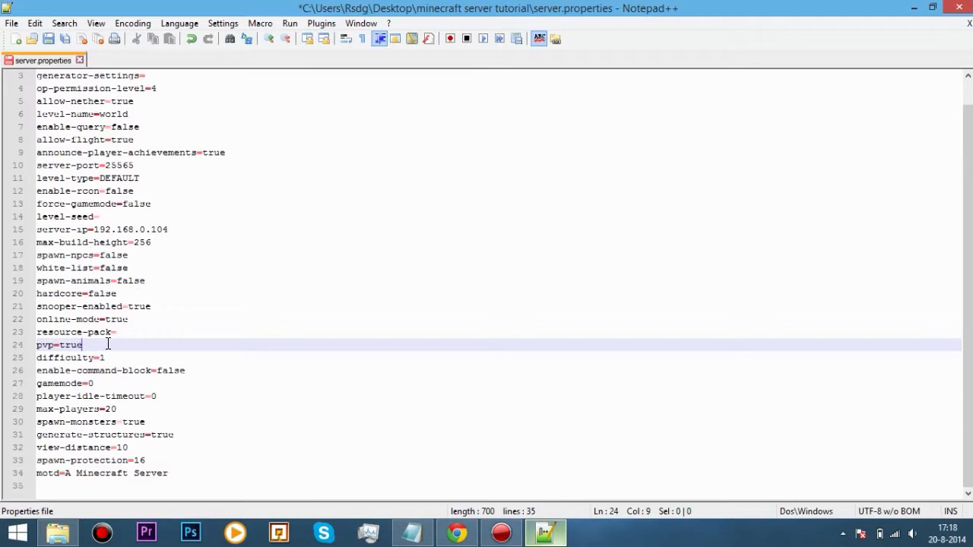
pyautogui.press('BackSpace')
pyautogui.press('BackSpace')
pyautogui.press('BackSpace')
pyautogui.press('BackSpace')
pyautogui.write('false')
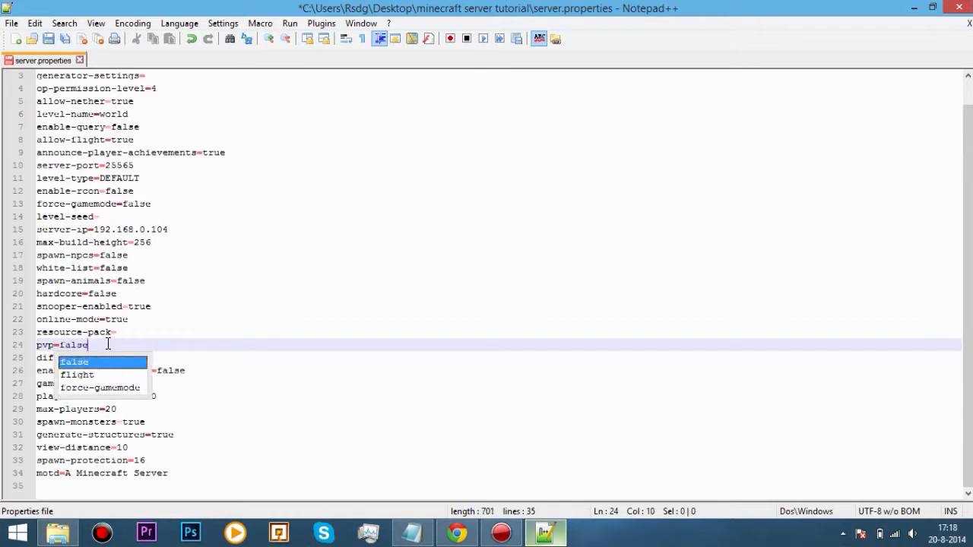
pyautogui.press('Escape')
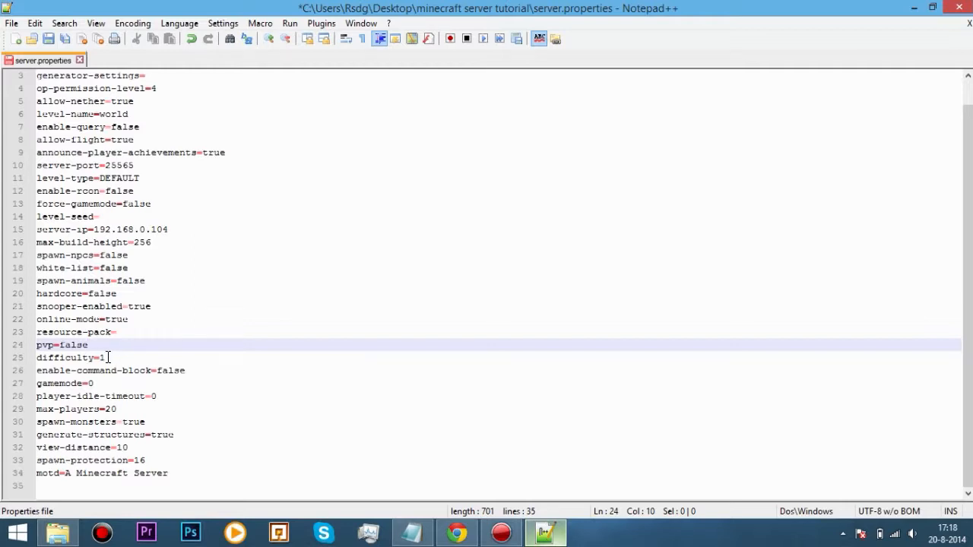
# Try the values 0, 1 and 2 for the difficulty property and leave it set to 3
pyautogui.click(108, 357)
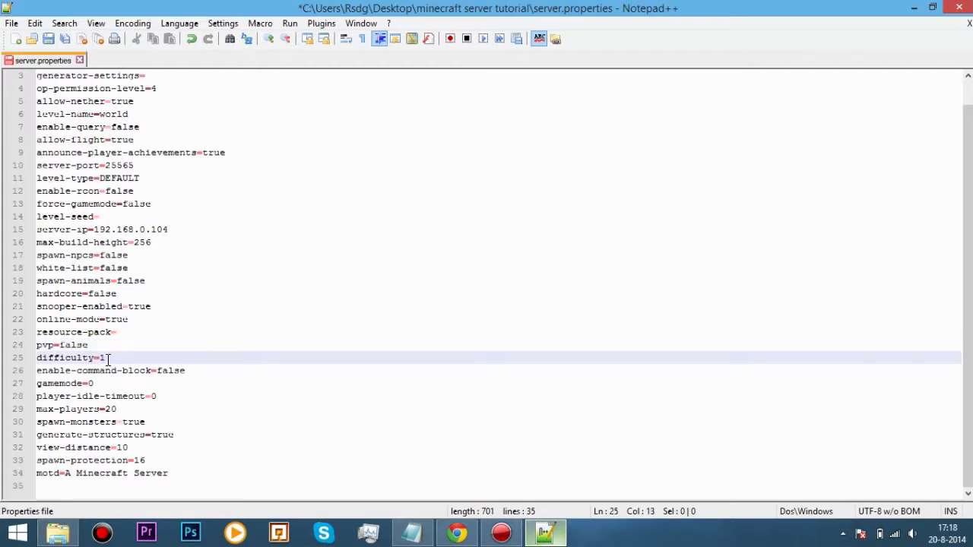
pyautogui.press('BackSpace')
pyautogui.write('0')
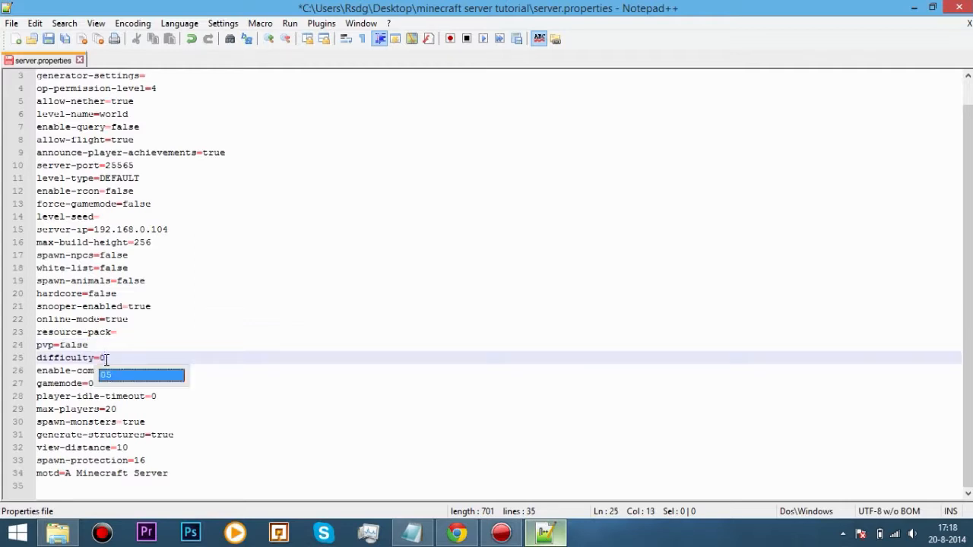
pyautogui.press('BackSpace')
pyautogui.write('1')
pyautogui.press('BackSpace')
pyautogui.write('2')
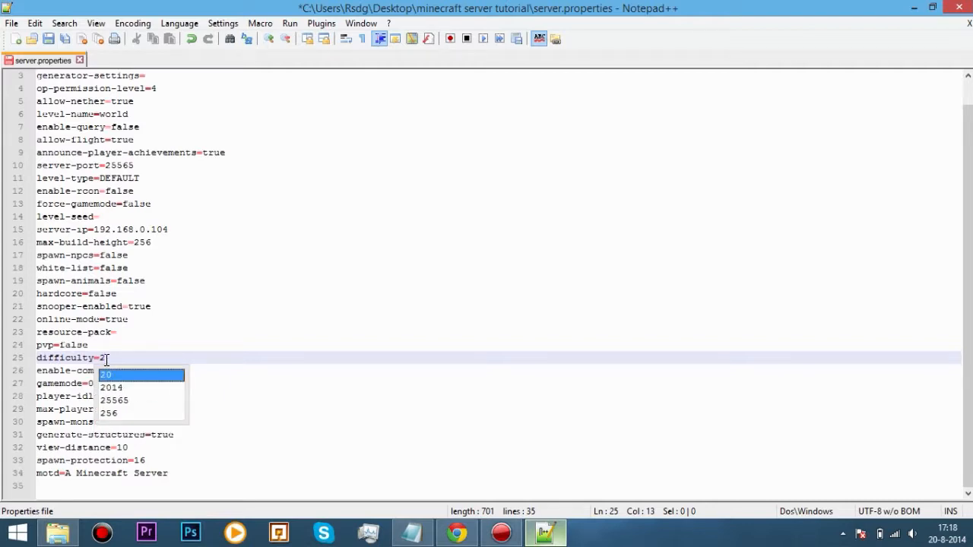
pyautogui.press('BackSpace')
pyautogui.write('3')
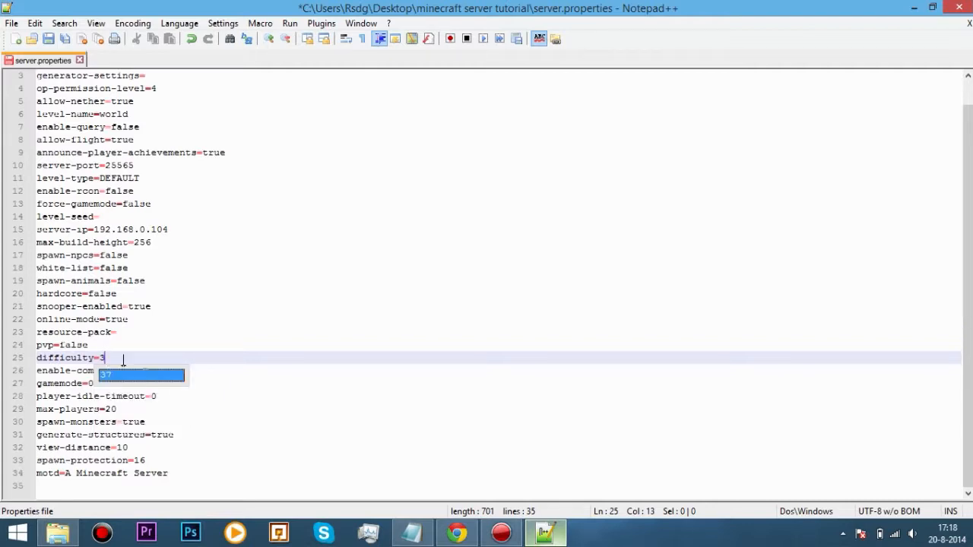
pyautogui.press('BackSpace')
pyautogui.write('0')
pyautogui.press('BackSpace')
pyautogui.write('3')
# Set the enable-command-block property to true and dismiss the autocomplete suggestions
pyautogui.click(196, 371)
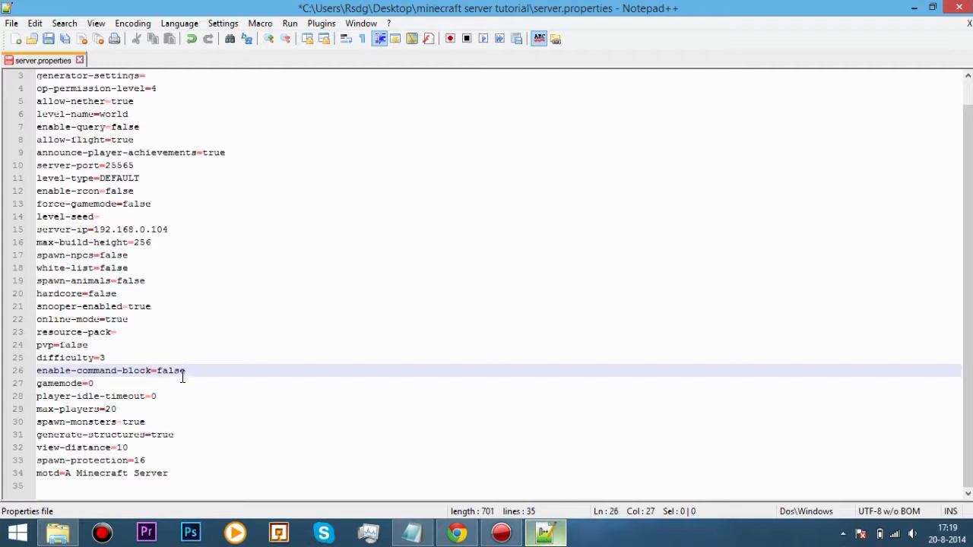
pyautogui.press('BackSpace')
pyautogui.press('BackSpace')
pyautogui.press('BackSpace')
pyautogui.press('BackSpace')
pyautogui.press('BackSpace')
pyautogui.write('true')
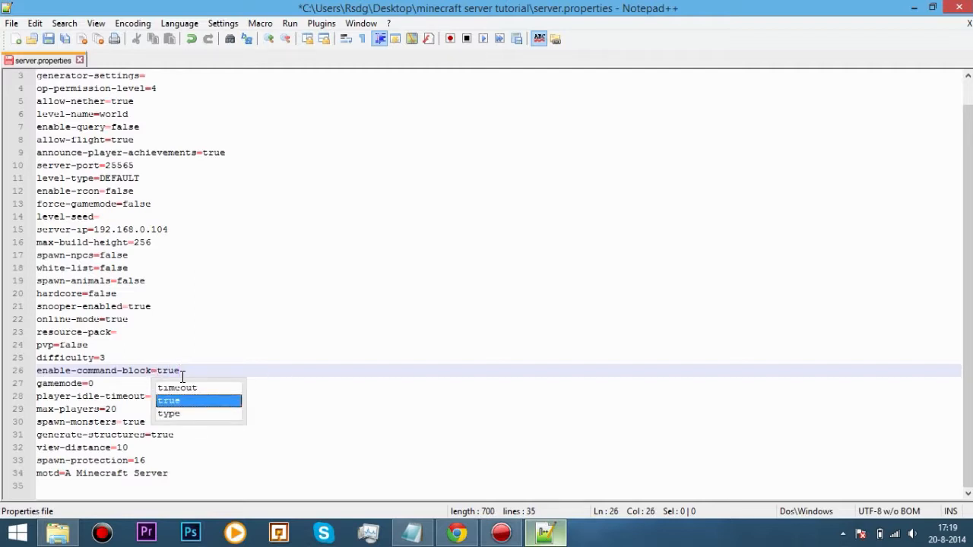
pyautogui.click(181, 370)
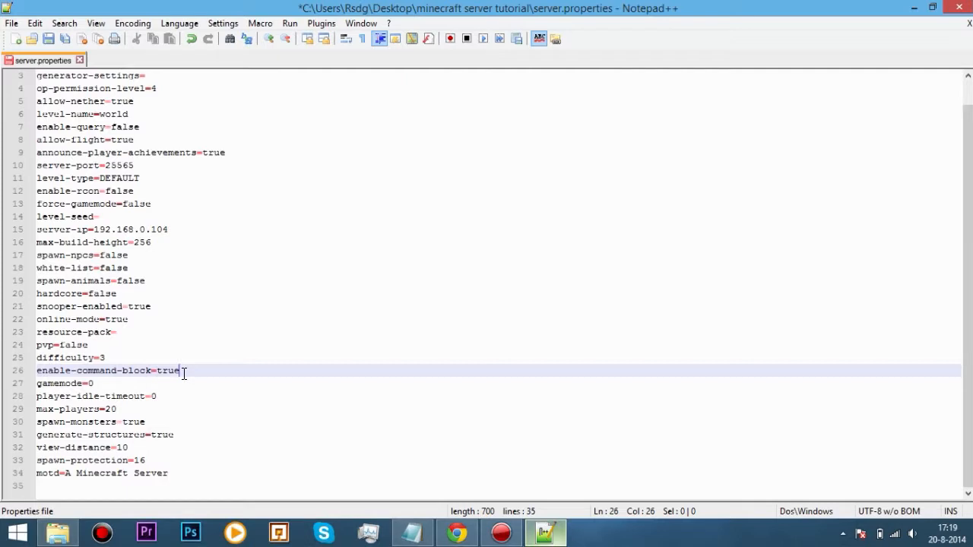
# Try the values 1, 2 and 3 for the gamemode property and leave it set to 1
pyautogui.click(125, 383)
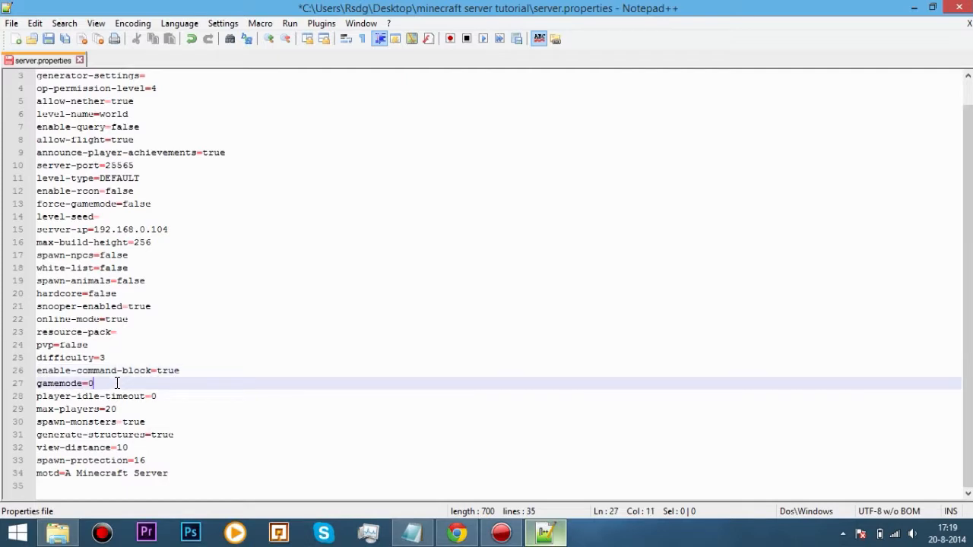
pyautogui.press('BackSpace')
pyautogui.write('1')
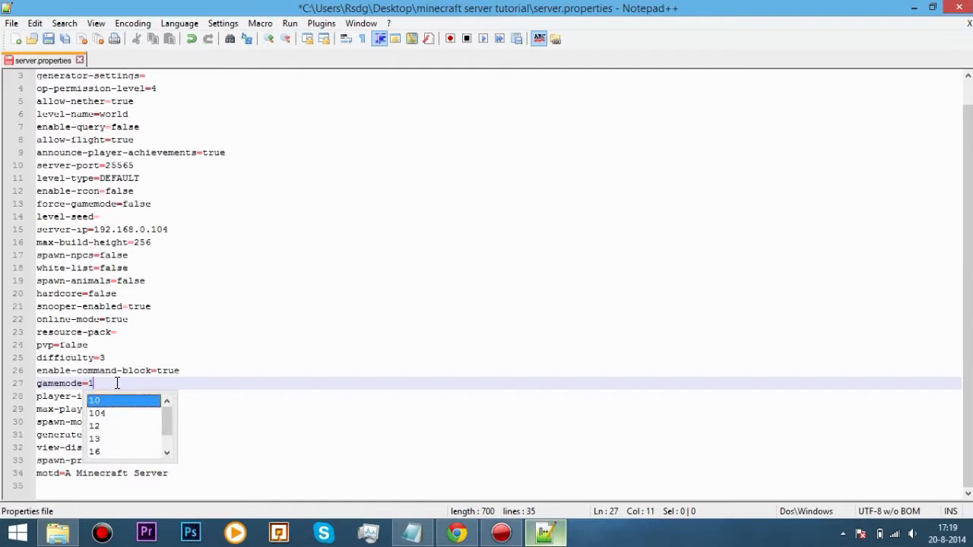
pyautogui.press('BackSpace')
pyautogui.write('2')
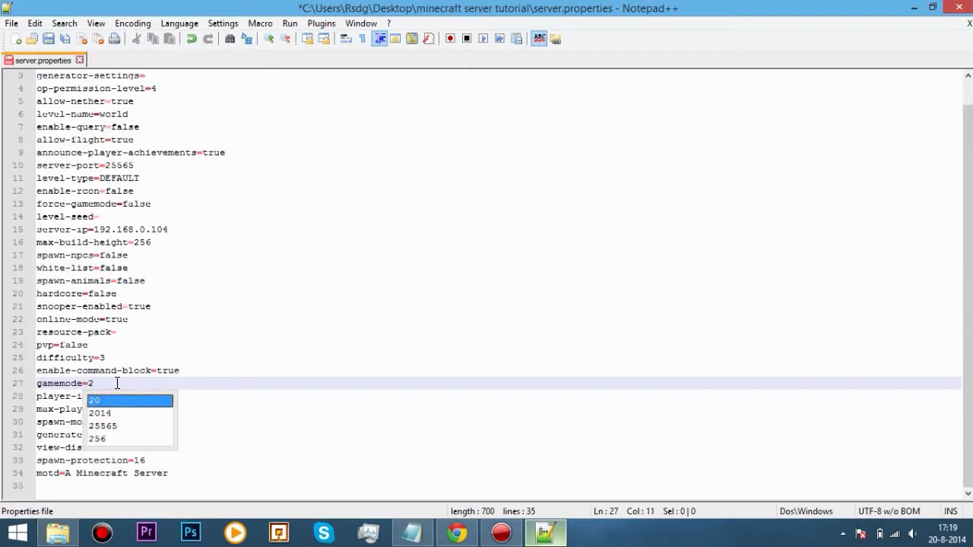
pyautogui.press('BackSpace')
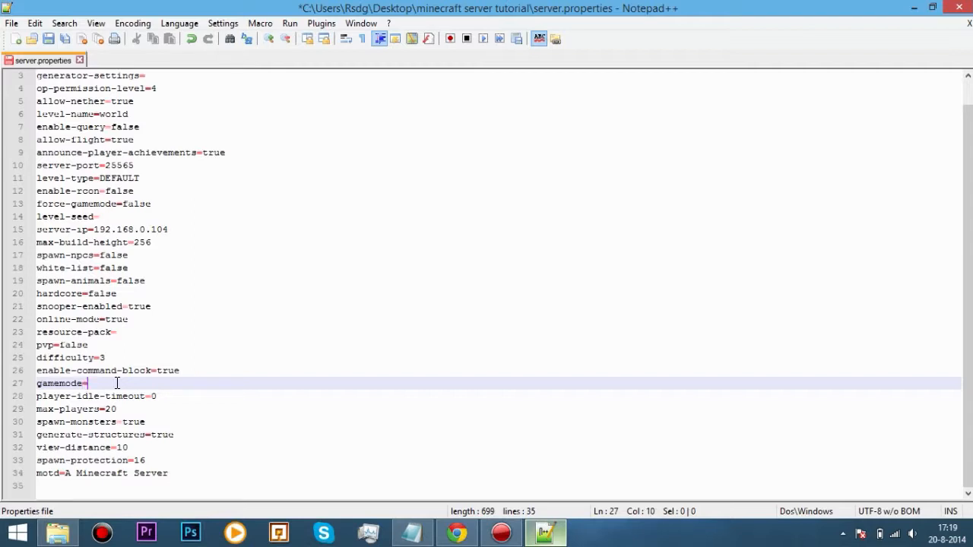
pyautogui.write('3')
pyautogui.press('BackSpace')
pyautogui.write('1')
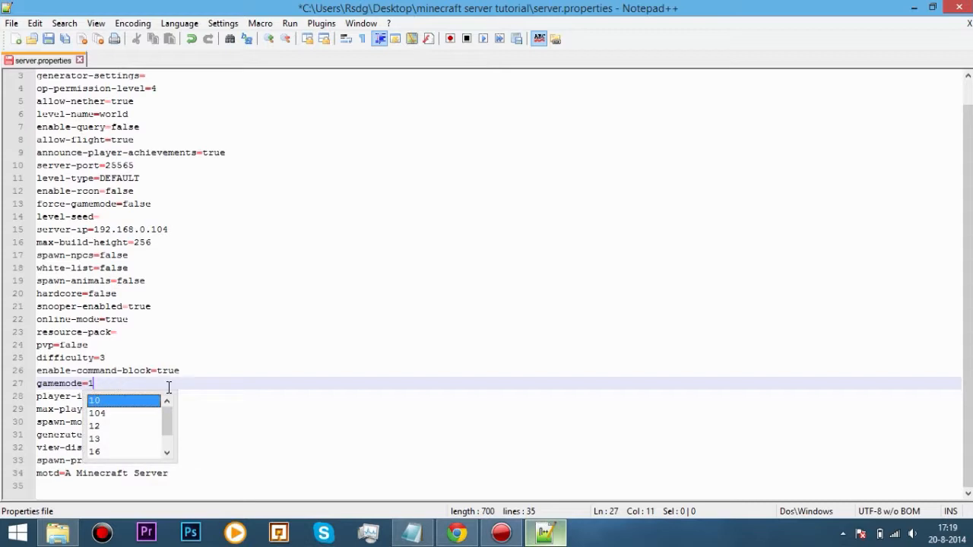
pyautogui.click(178, 383)
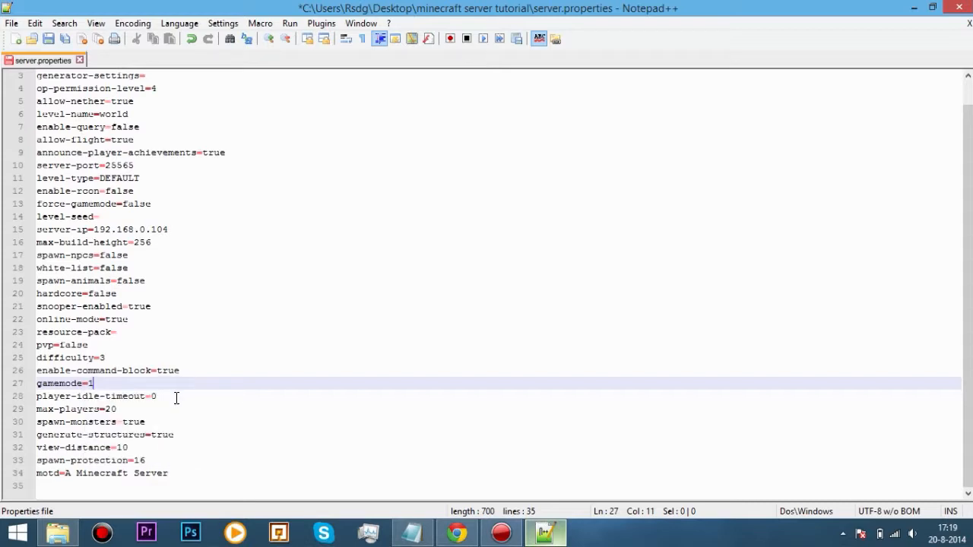
# Go past the player-idle-timeout entry and set the max-players property to 5
pyautogui.click(176, 397)
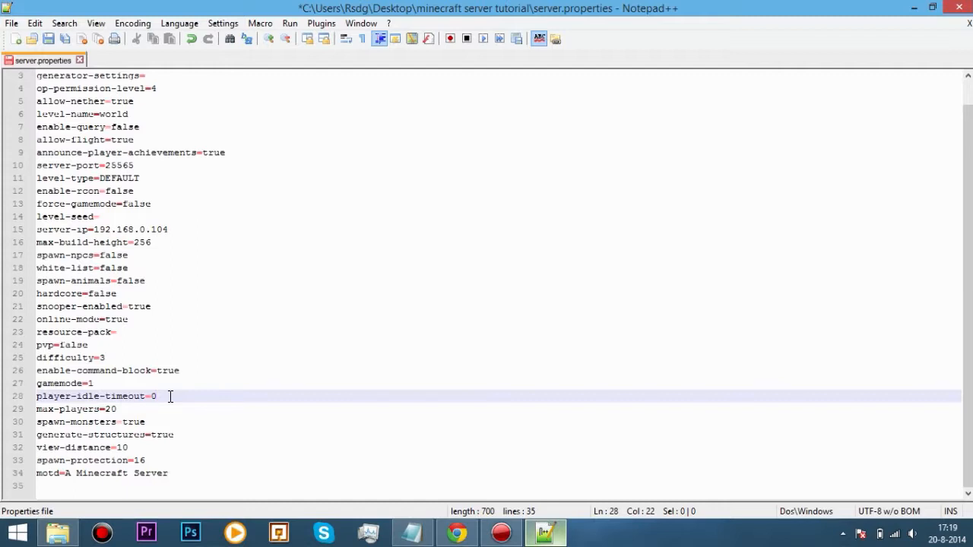
pyautogui.click(137, 410)
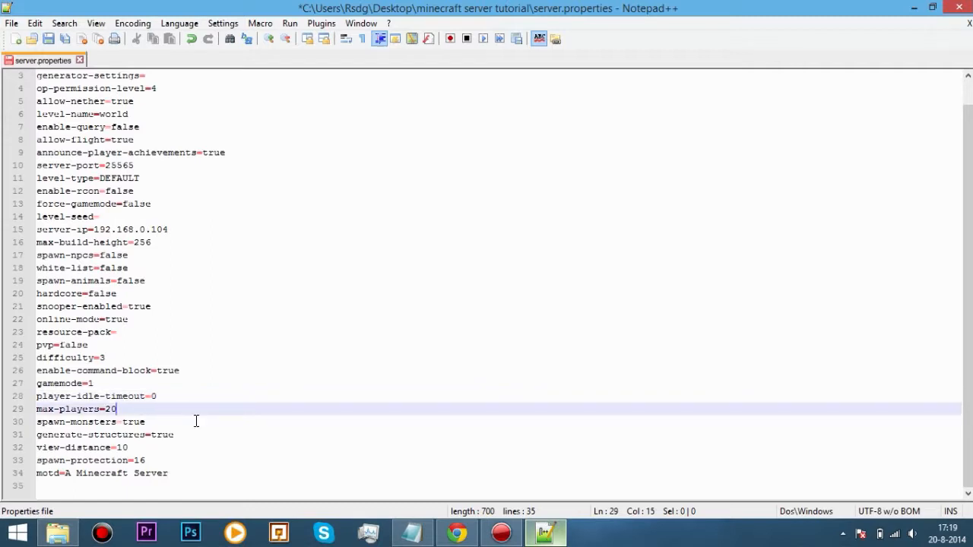
pyautogui.press('BackSpace')
pyautogui.press('BackSpace')
pyautogui.write('5')
# Review the spawn-monsters, generate-structures, view-distance and spawn-protection properties
pyautogui.click(158, 424)
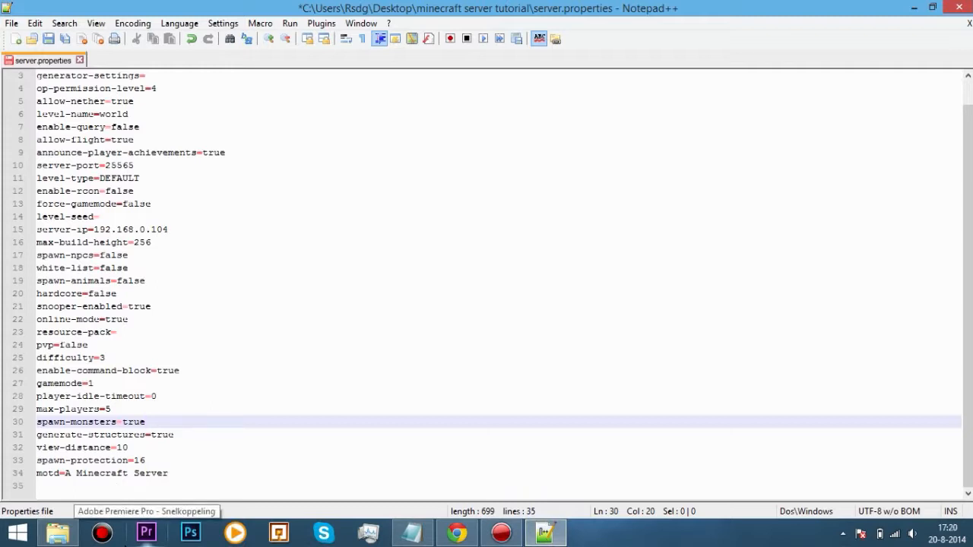
pyautogui.click(150, 434)
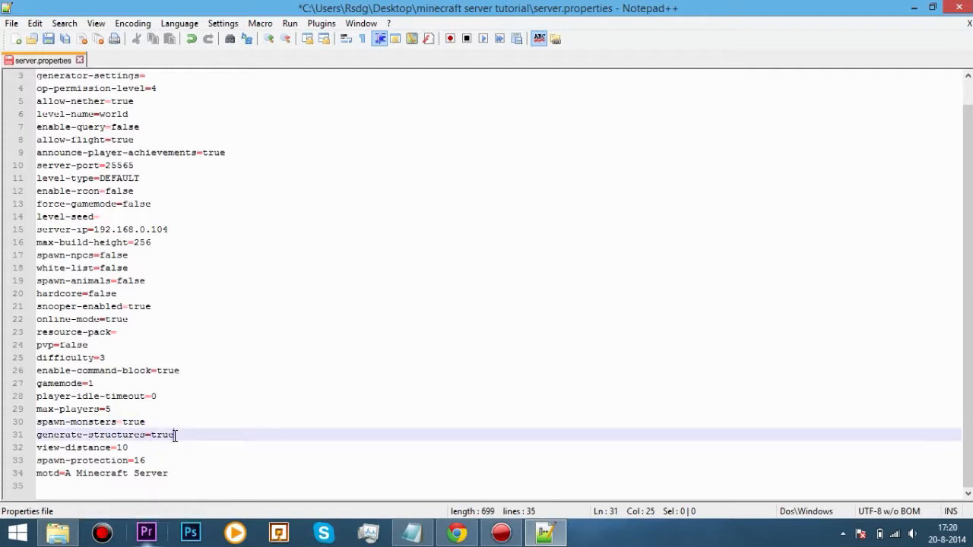
pyautogui.press('End')
pyautogui.click(141, 445)
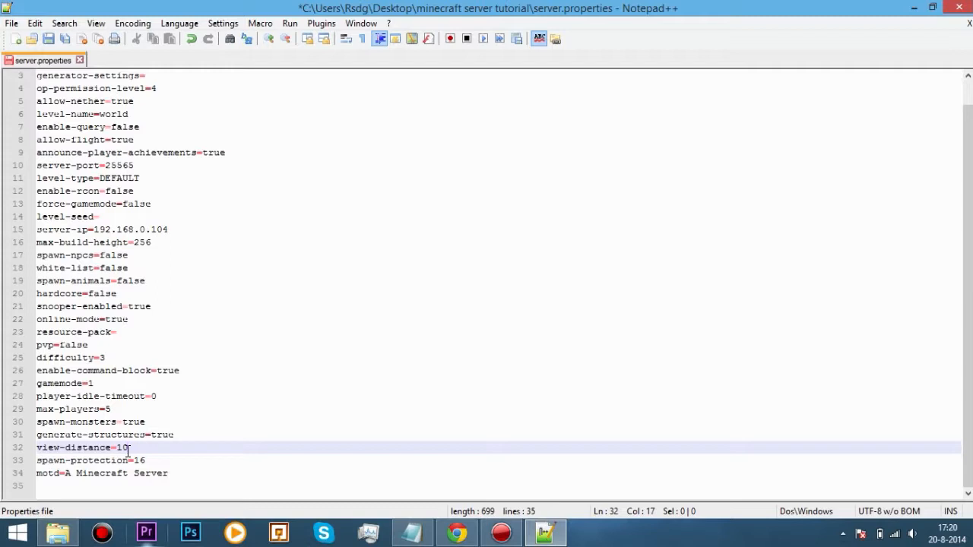
pyautogui.click(124, 447)
pyautogui.click(118, 446)
pyautogui.click(134, 449)
pyautogui.click(134, 461)
pyautogui.click(144, 461)
pyautogui.click(135, 460)
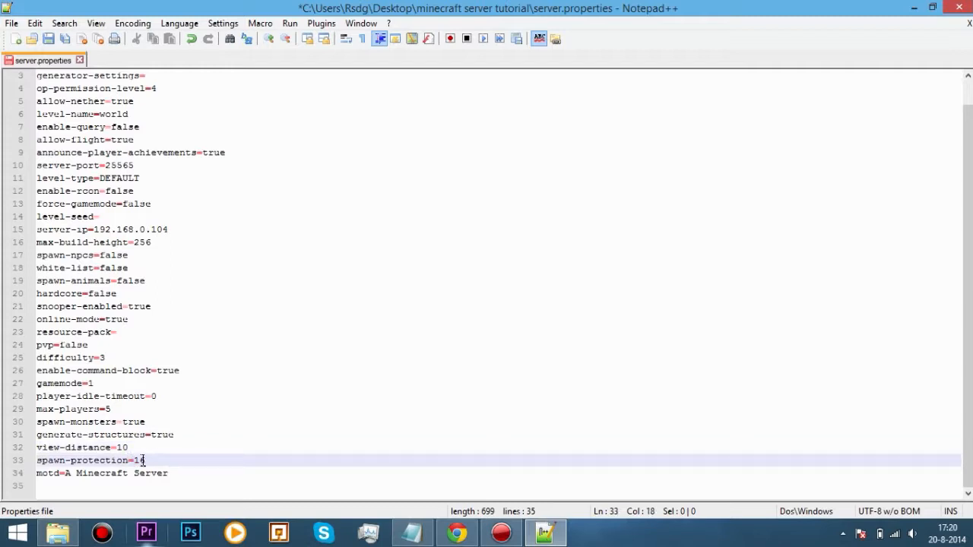
pyautogui.click(144, 460)
pyautogui.click(134, 461)
pyautogui.click(155, 461)
pyautogui.click(134, 460)
pyautogui.click(146, 461)
# Replace the motd text with "Test. Did it work"
pyautogui.moveTo(168, 473); pyautogui.dragTo(66, 473)
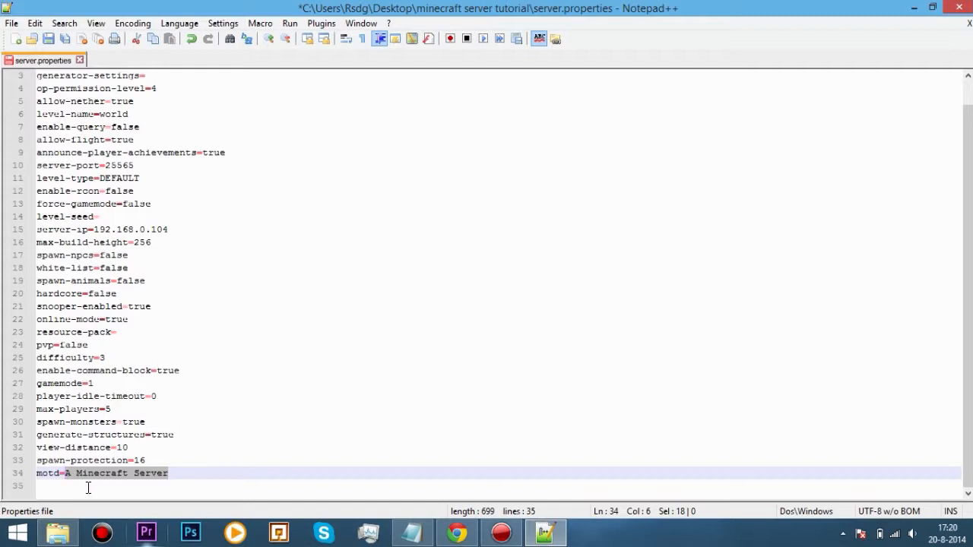
pyautogui.press('BackSpace')
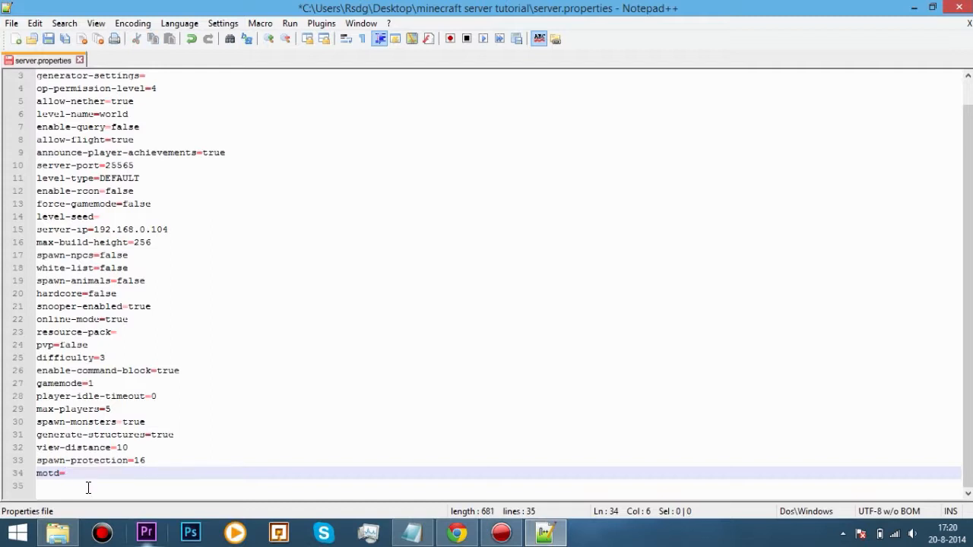
pyautogui.write('Test did')
pyautogui.press('BackSpace')
pyautogui.press('BackSpace')
pyautogui.press('BackSpace')
pyautogui.press('BackSpace')
pyautogui.press('BackSpace')
pyautogui.write('t. D')
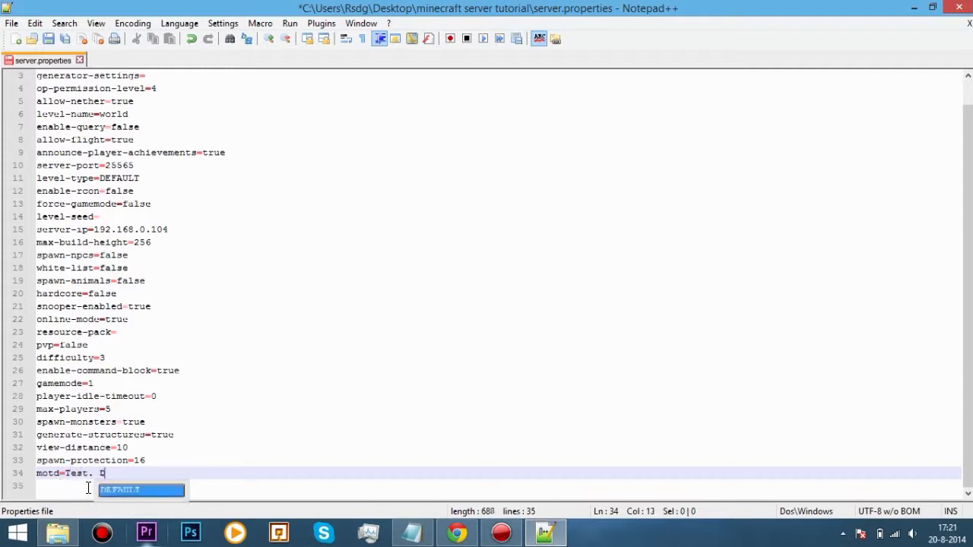
pyautogui.write('id it work')
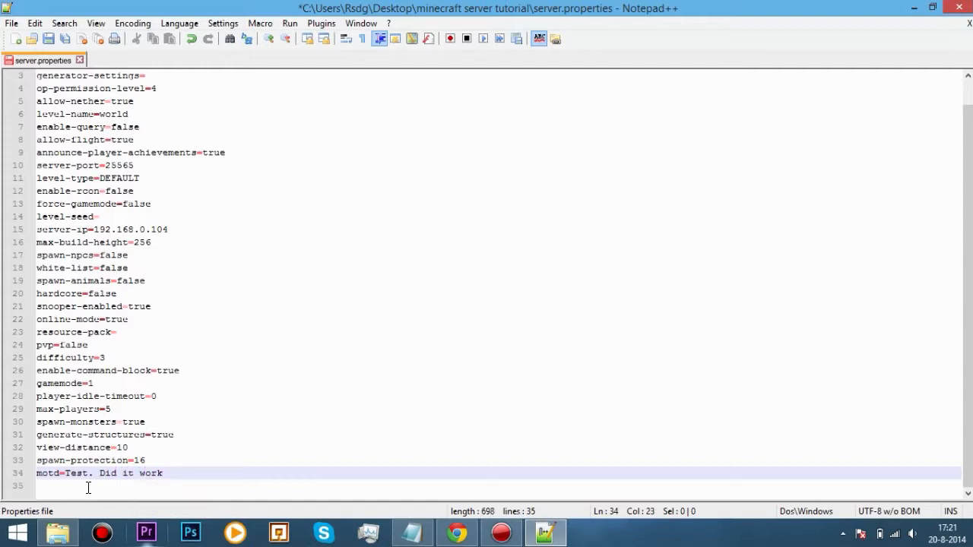
# Look over the edited properties, save the server.properties file and close the editor
pyautogui.scroll(1, 299, 311)
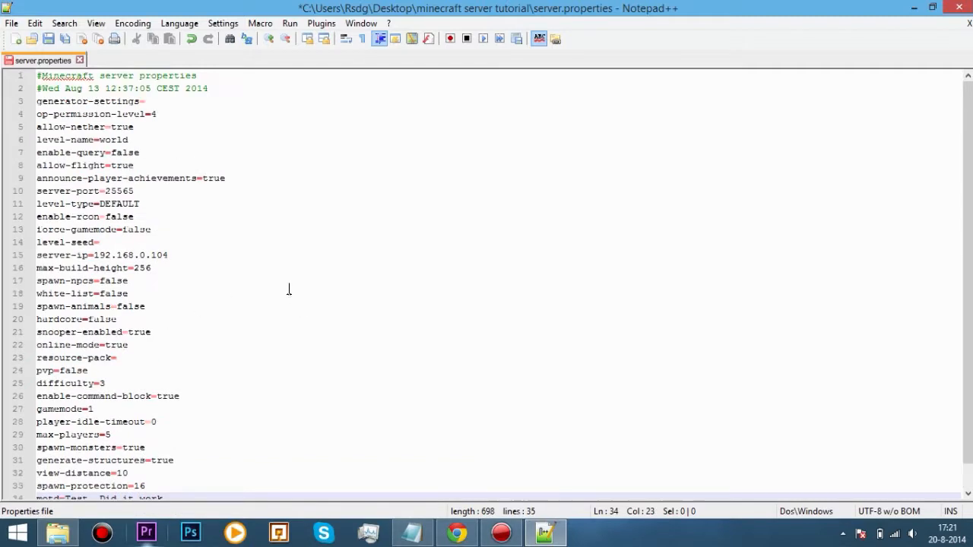
pyautogui.scroll(-1, 146, 139)
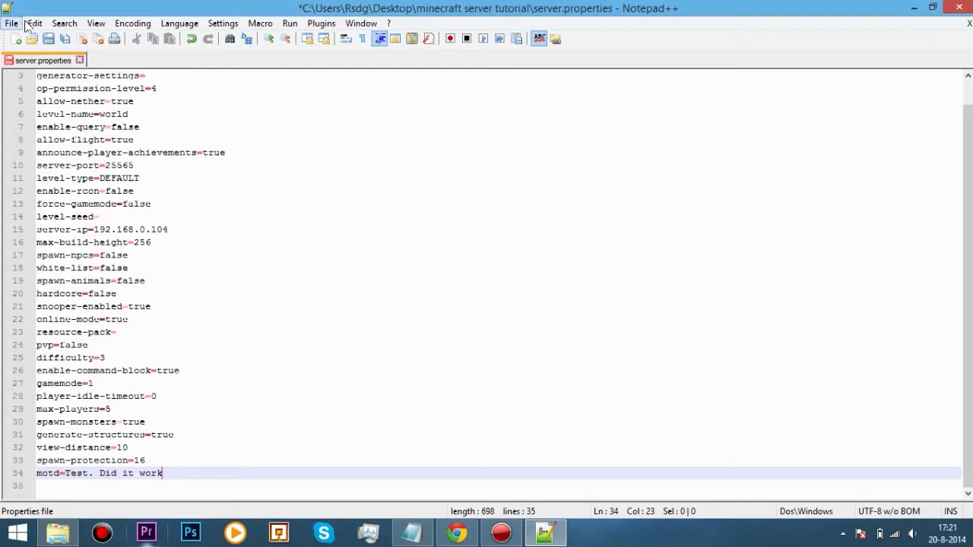
pyautogui.click(48, 40)
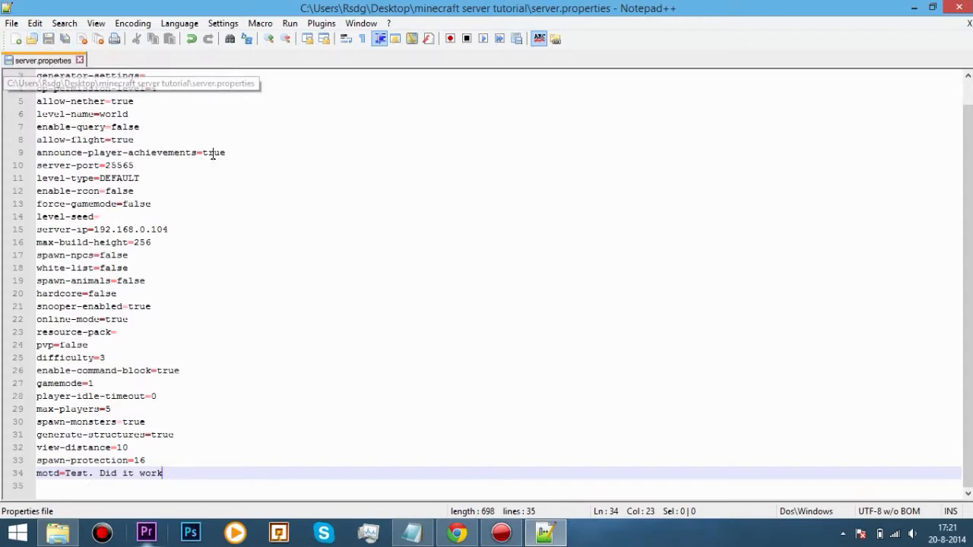
pyautogui.scroll(1, 304, 201)
pyautogui.scroll(-1, 278, 182)
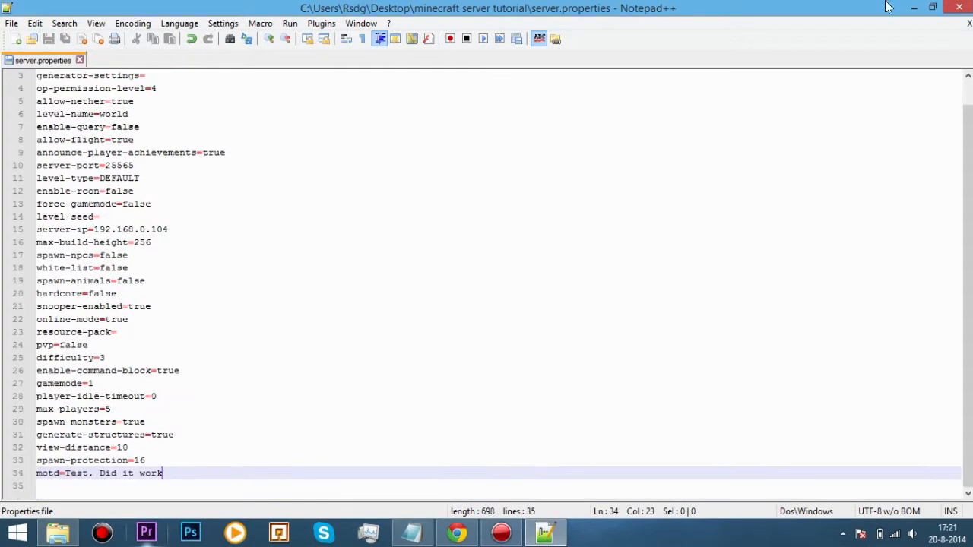
pyautogui.click(959, 7)
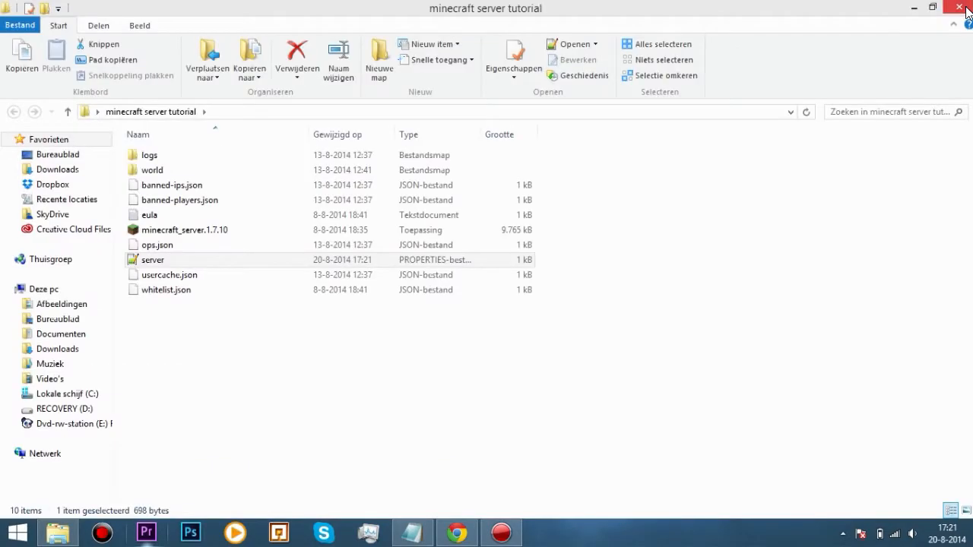
# Check the Server Tut notes, return to the minecraft server tutorial folder and rename the world folder to "first world"
pyautogui.click(408, 525)
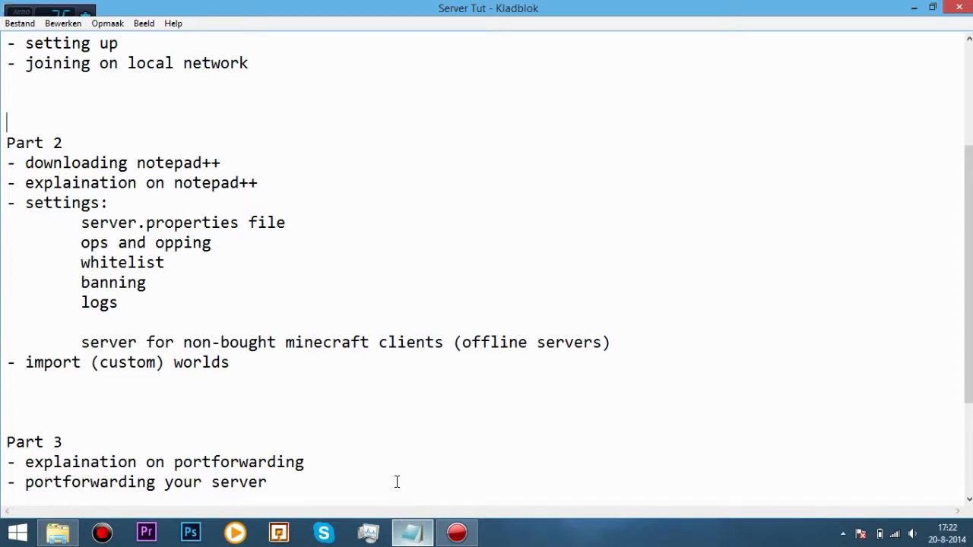
pyautogui.click(59, 535)
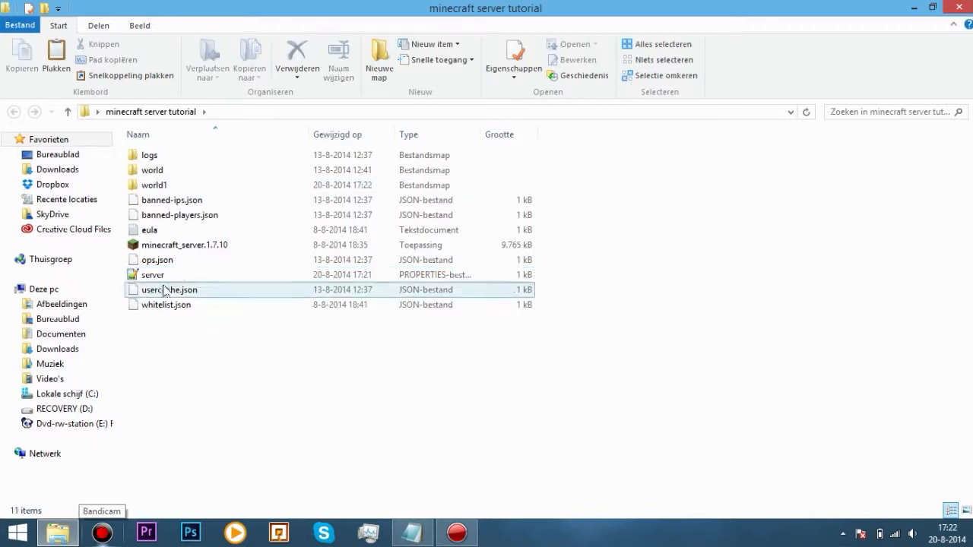
pyautogui.rightClick(190, 175)
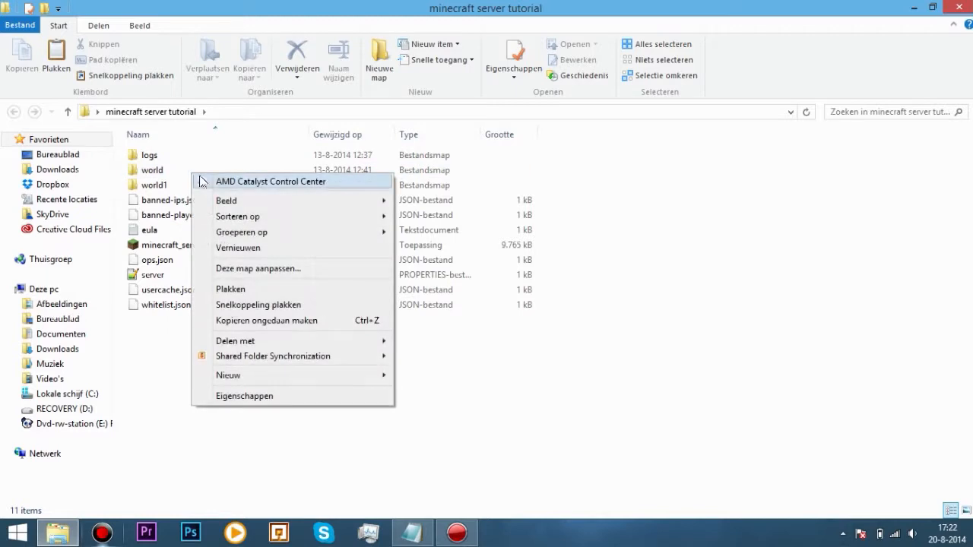
pyautogui.rightClick(145, 169)
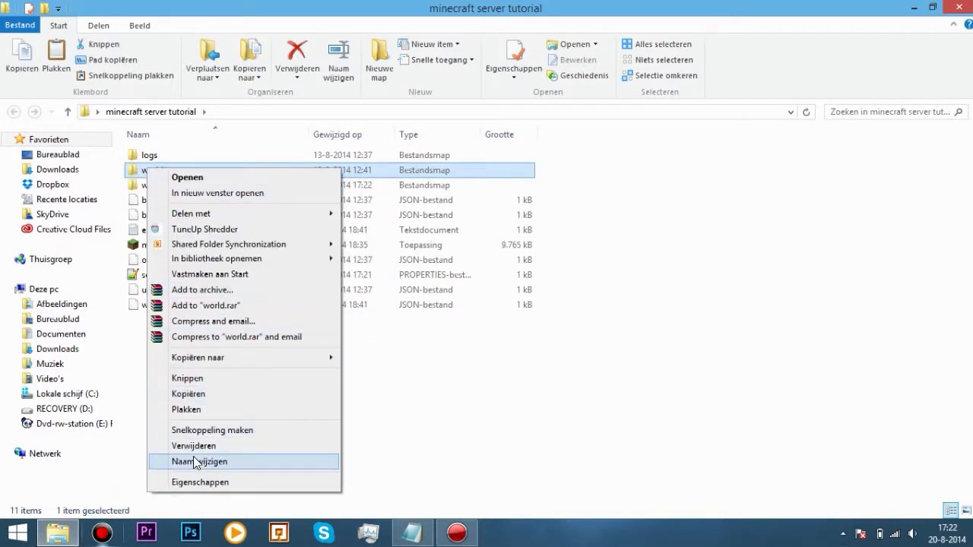
pyautogui.click(194, 459)
pyautogui.write('norm')
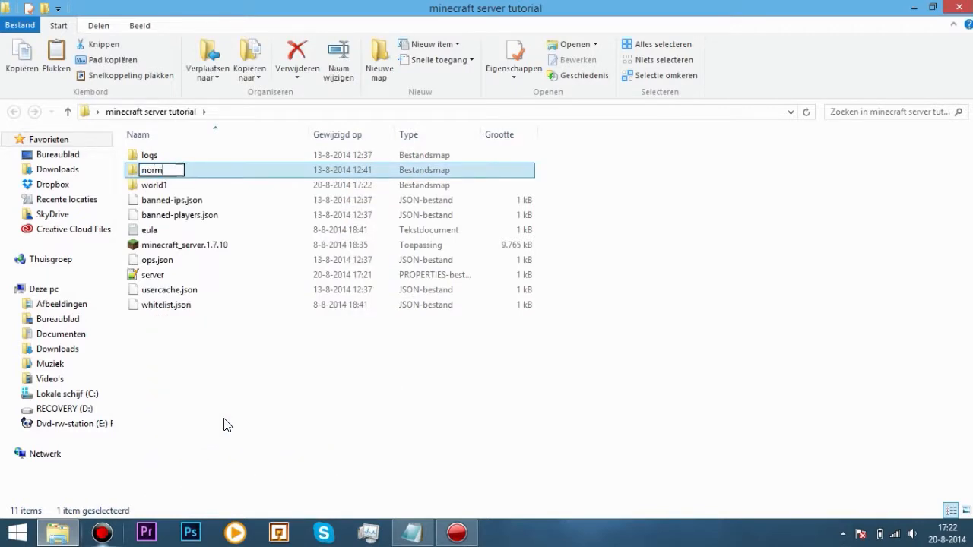
pyautogui.press('BackSpace')
pyautogui.press('BackSpace')
pyautogui.press('BackSpace')
pyautogui.press('BackSpace')
pyautogui.write('first world')
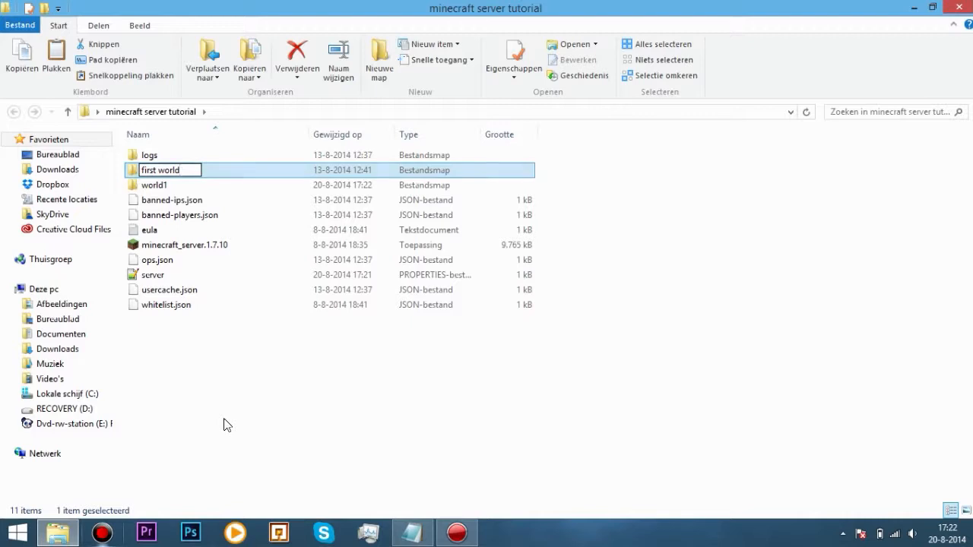
pyautogui.click(227, 425)
# Rename the world1 folder to "world" so the server loads it
pyautogui.rightClick(181, 187)
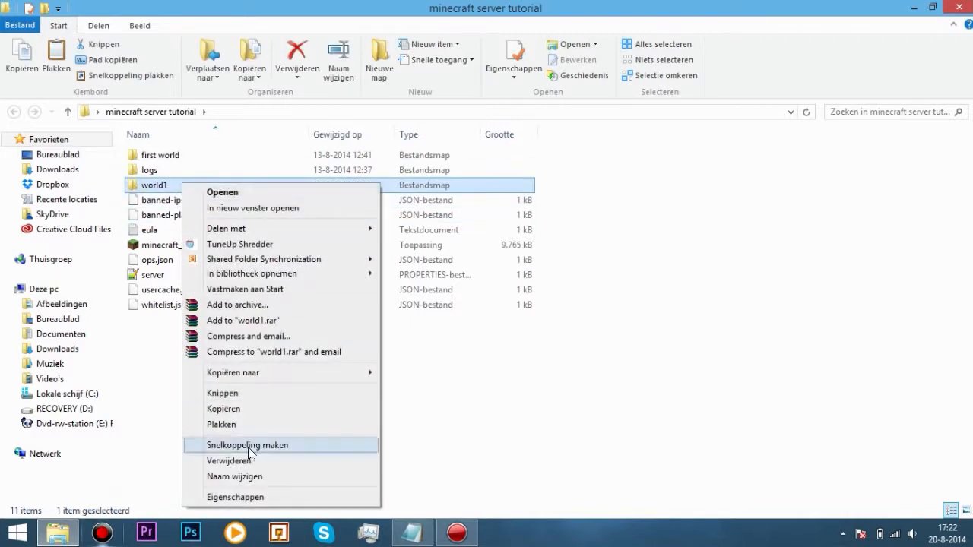
pyautogui.click(247, 476)
pyautogui.write('world')
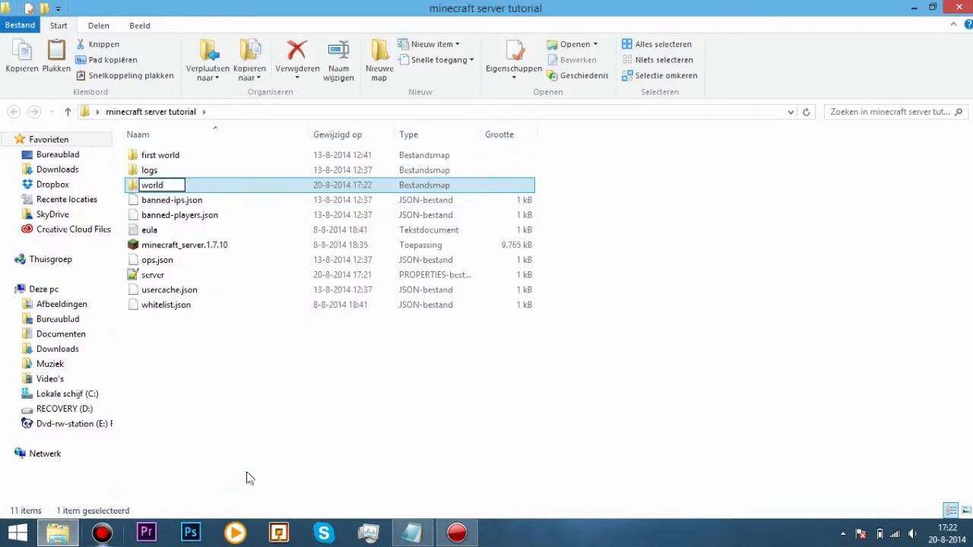
pyautogui.click(201, 332)
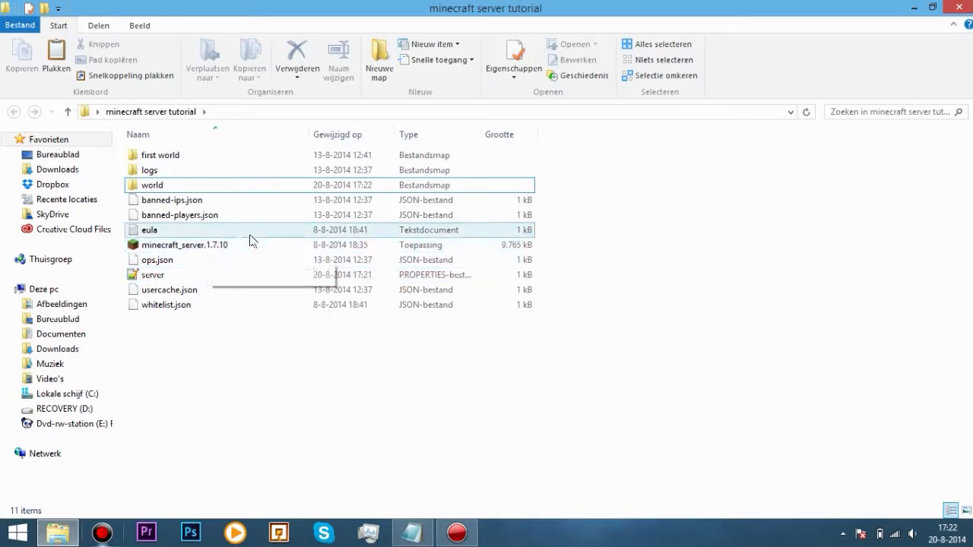
pyautogui.click(180, 189)
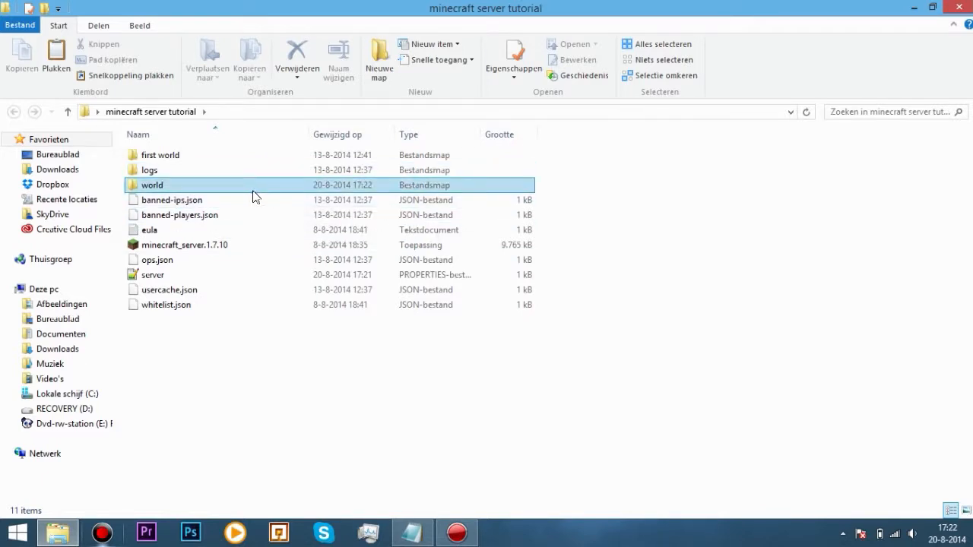
pyautogui.click(238, 183)
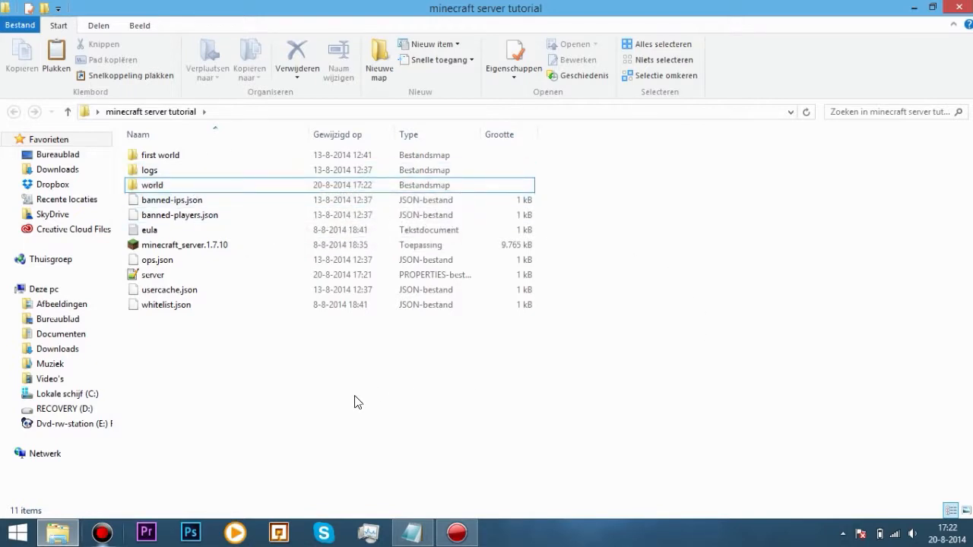
# Launch minecraft_server.1.7.10 and join the Tutorial server in Minecraft to look around the loaded world
pyautogui.doubleClick(217, 245)
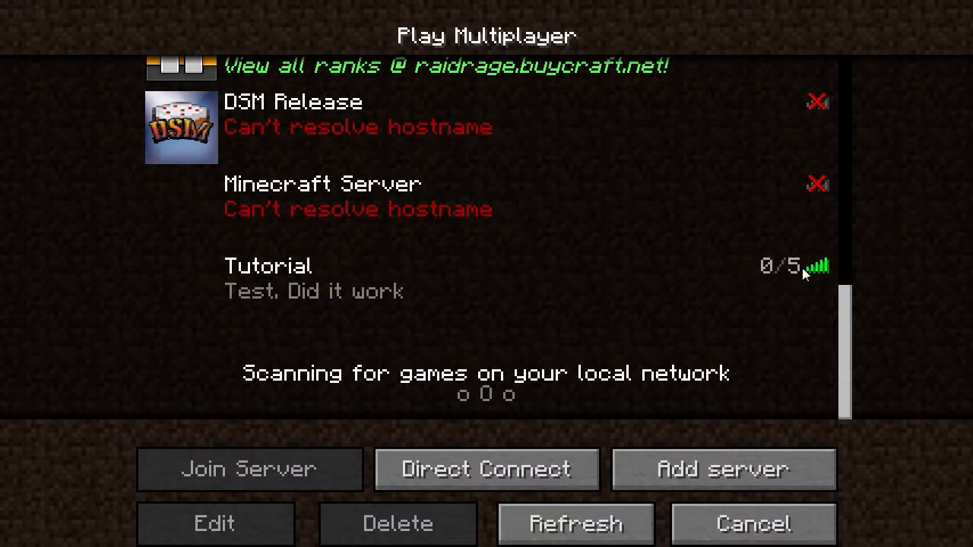
pyautogui.click(322, 321)
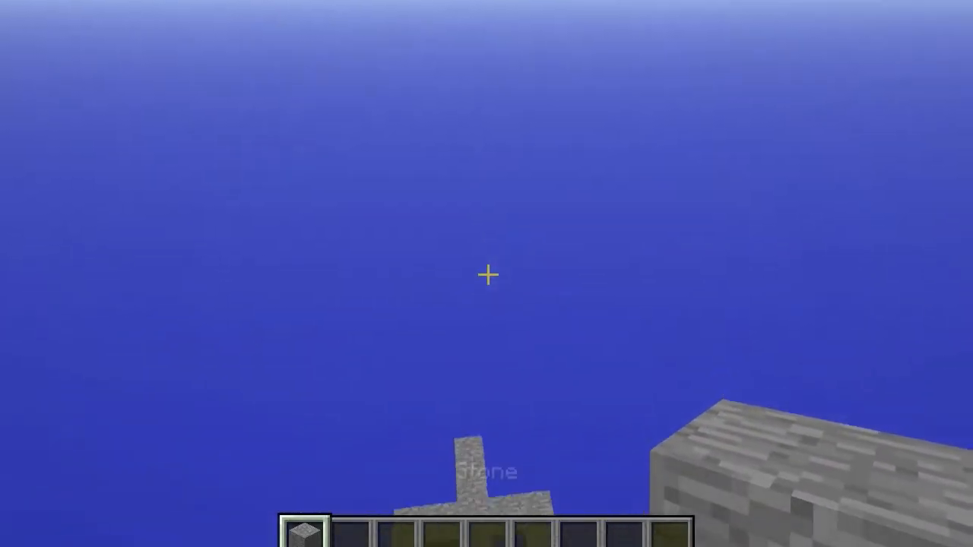
pyautogui.press('d')
pyautogui.press('s')
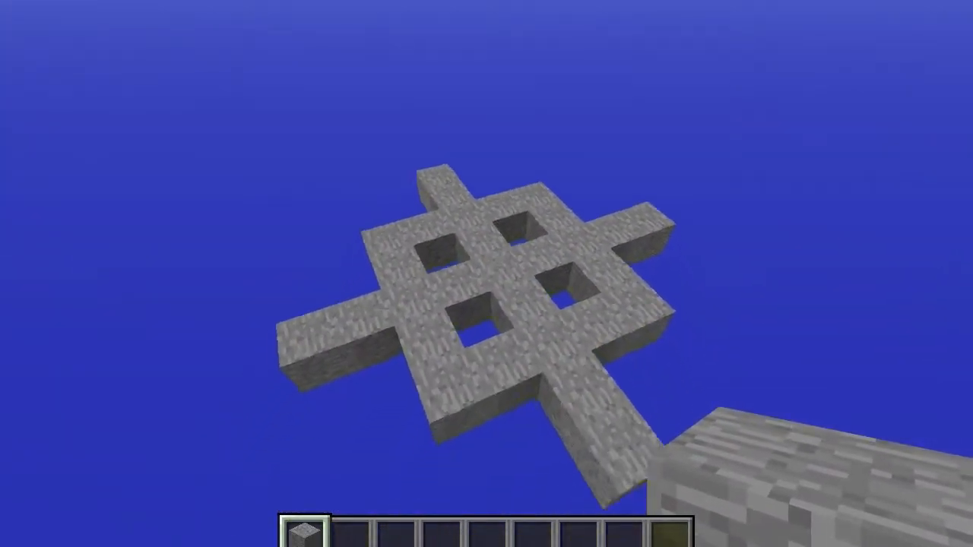
# Fly around the floating stone platform in the imported world to examine it up close from several sides
pyautogui.press('w')
pyautogui.press('a')
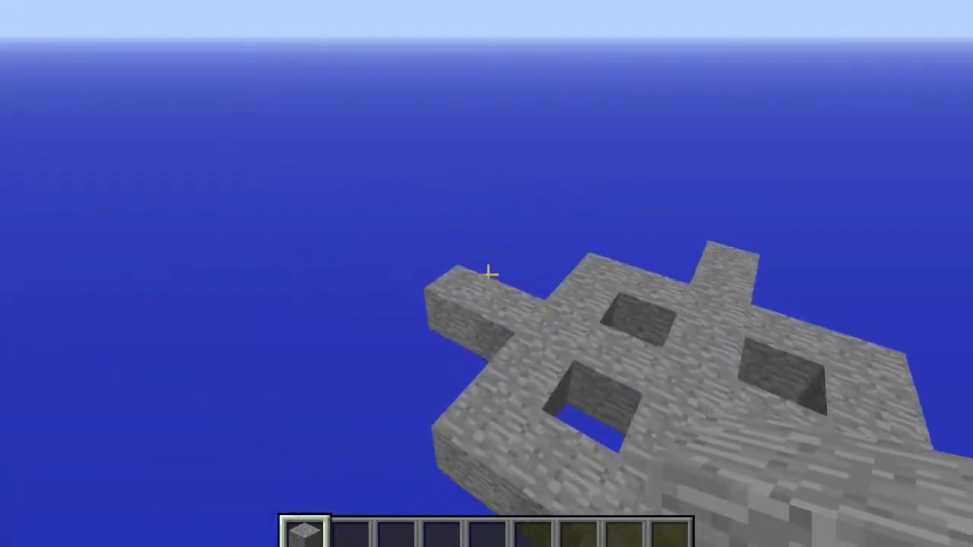
pyautogui.press('w')
pyautogui.press('d')
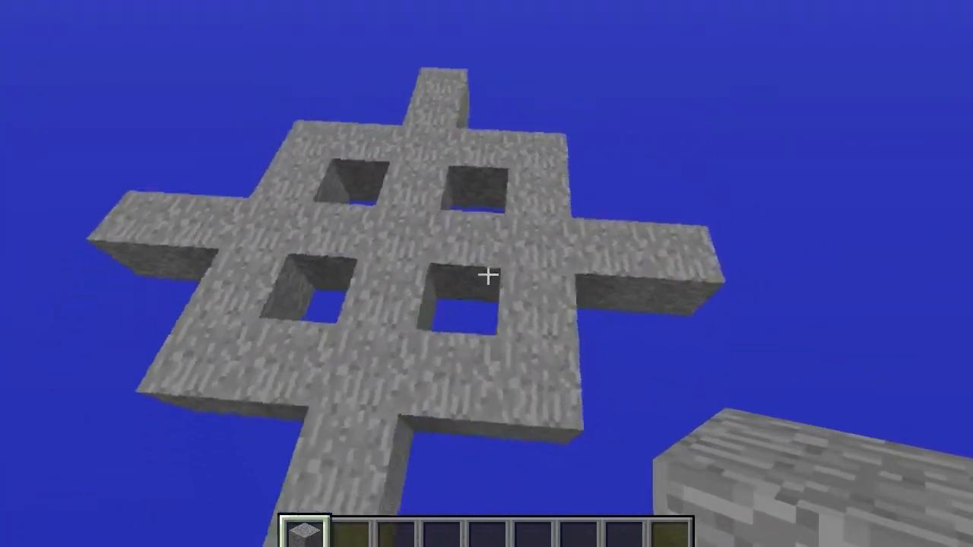
pyautogui.press('d')
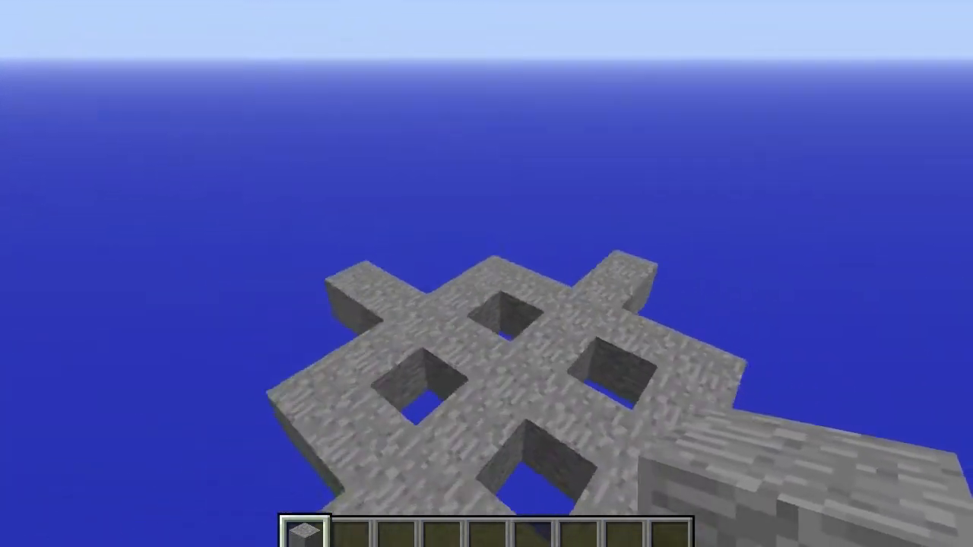
pyautogui.scroll(-1, 487, 275)
pyautogui.press('w')
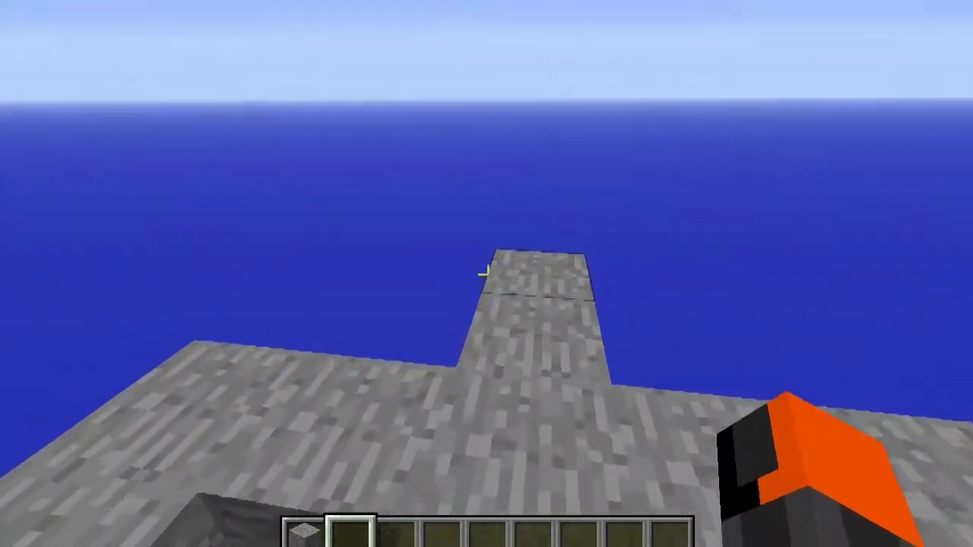
# Fly up above the stone platform and examine its whole layout against the surrounding ocean
pyautogui.press('space')
pyautogui.press('space')
pyautogui.press('s')
pyautogui.press('shift')
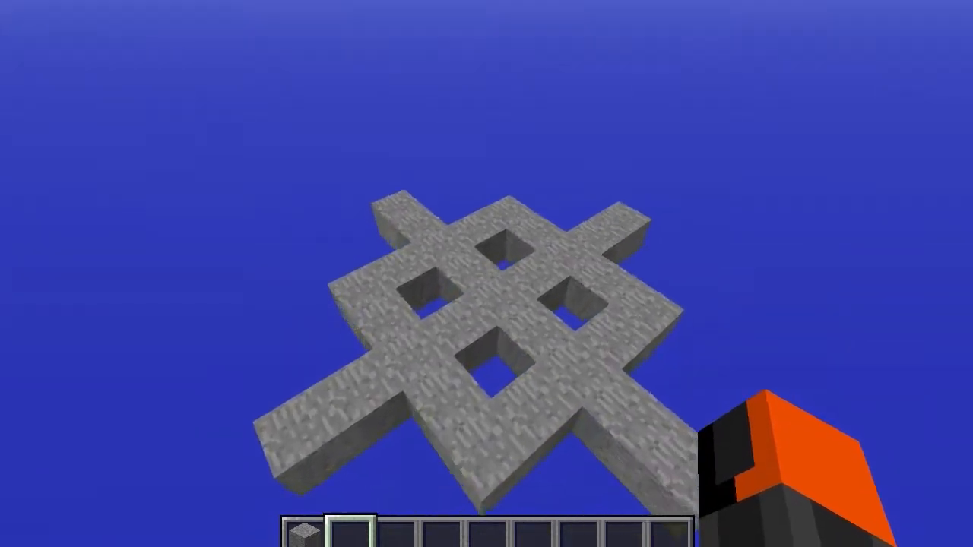
pyautogui.press('s')
pyautogui.press('space')
pyautogui.press('a')
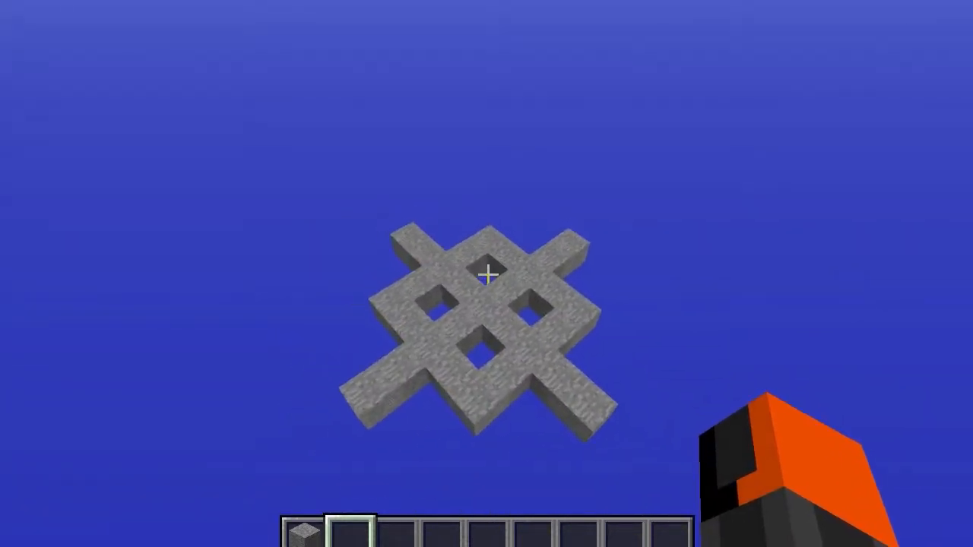
pyautogui.press('space')
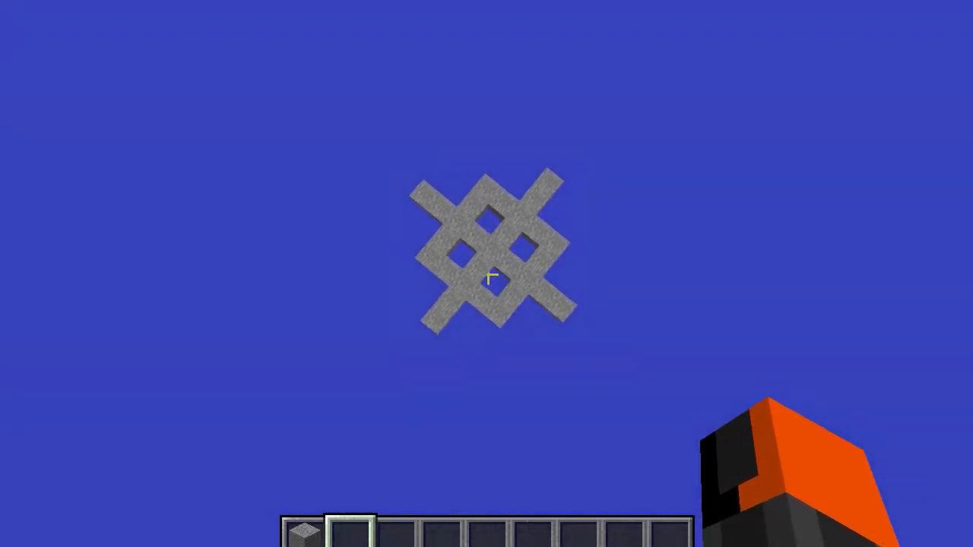
pyautogui.press('shift')
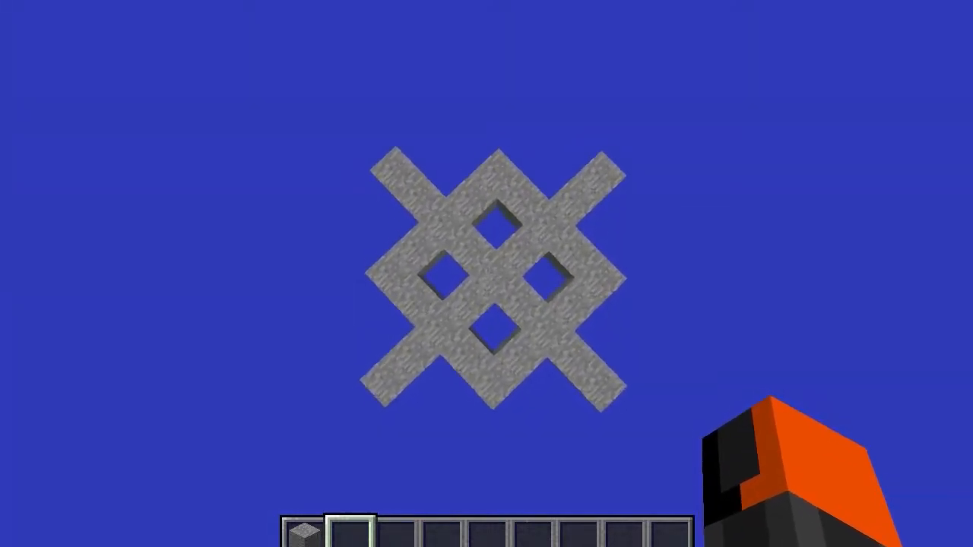
pyautogui.press('w')
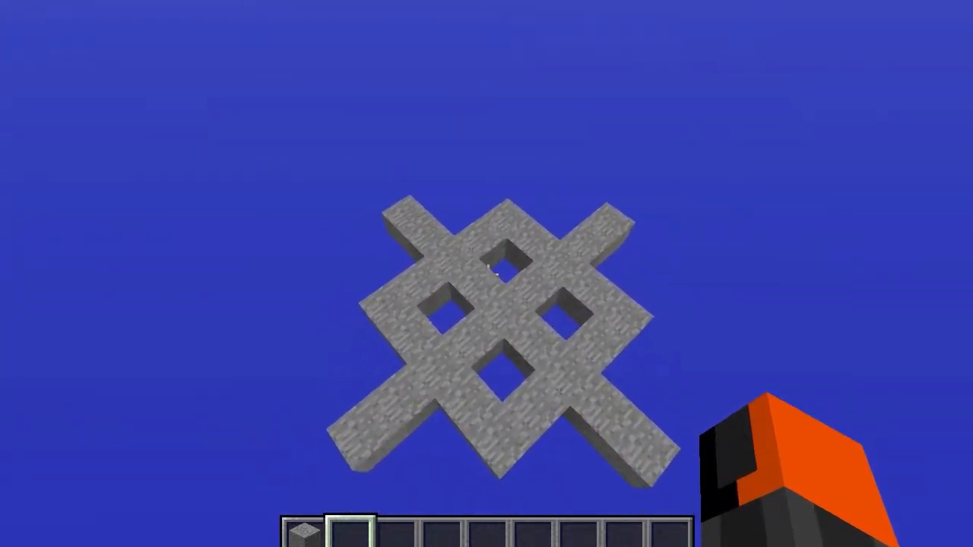
pyautogui.press('w')
pyautogui.press('s')
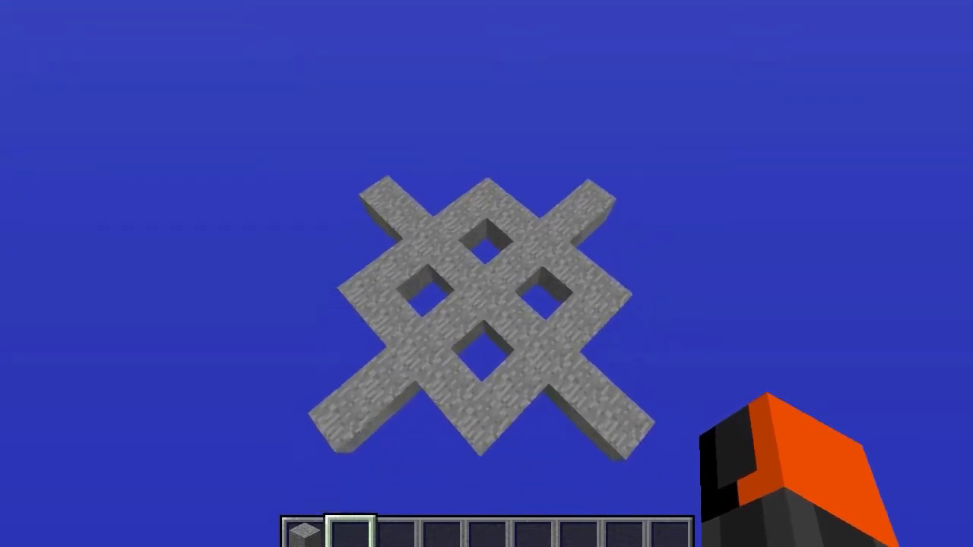
pyautogui.press('w')
pyautogui.press('a')
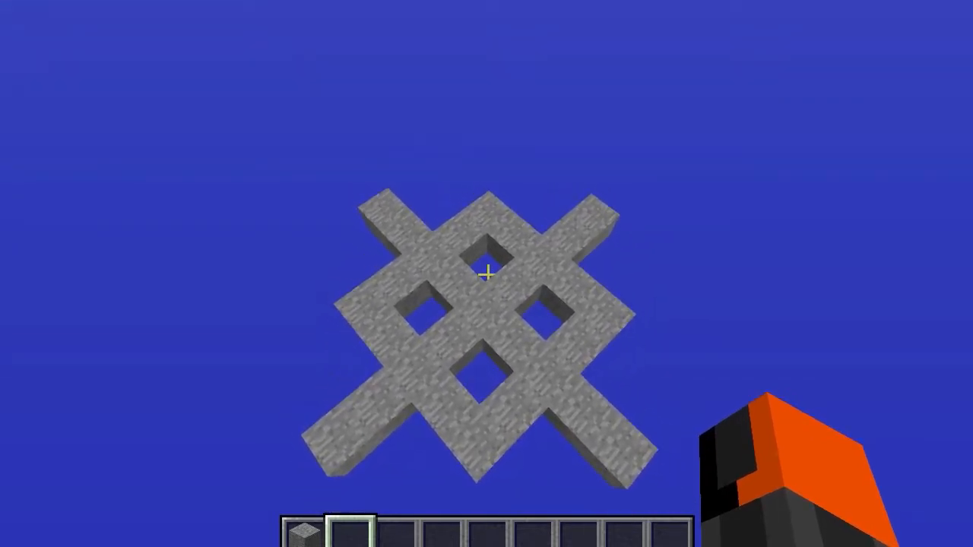